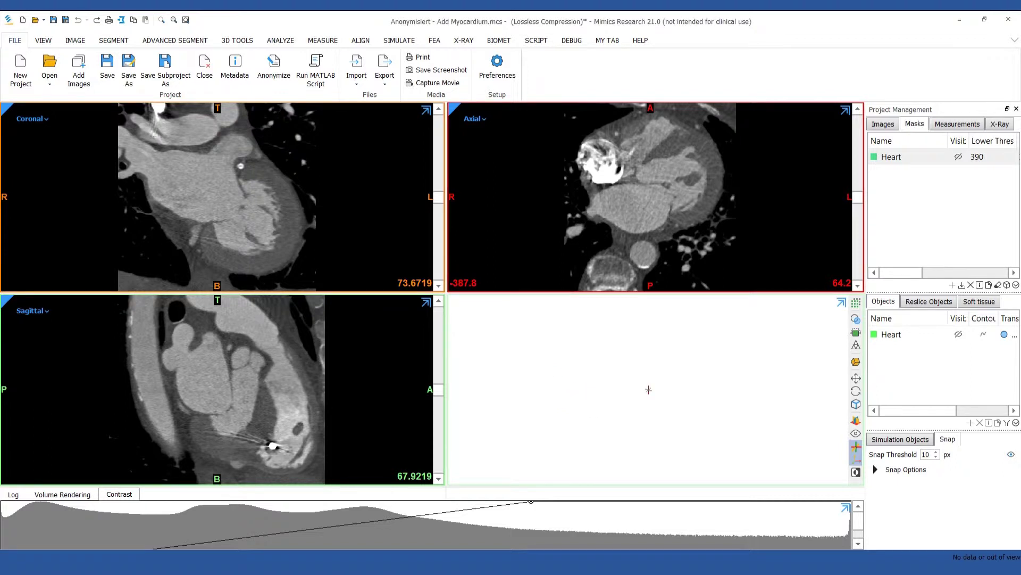
# Step: Lower the Yellow mask threshold to 93–3071 HU to include heart muscle and blood pool
pyautogui.click(954, 285)
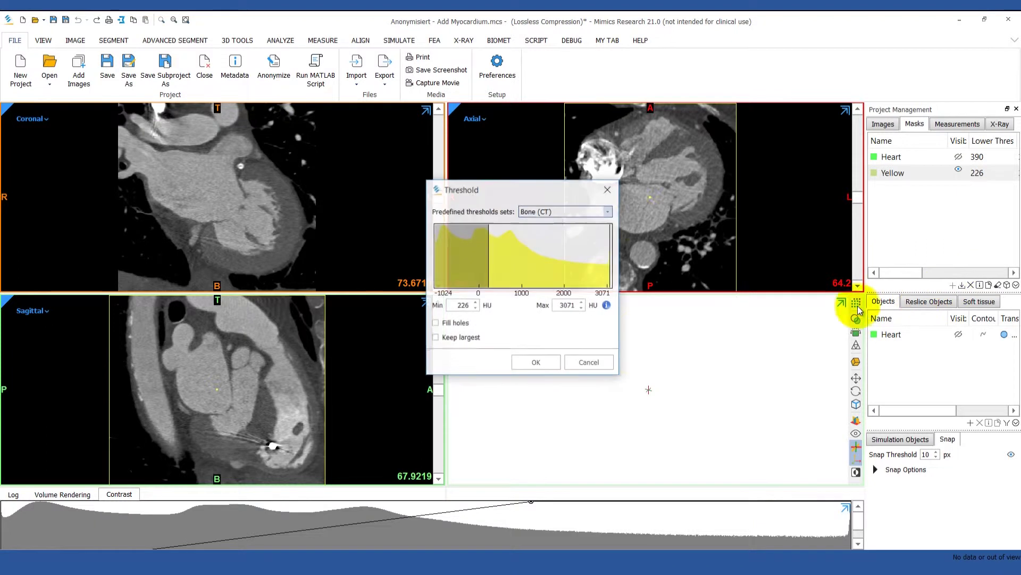
pyautogui.moveTo(484, 228); pyautogui.dragTo(480, 232)
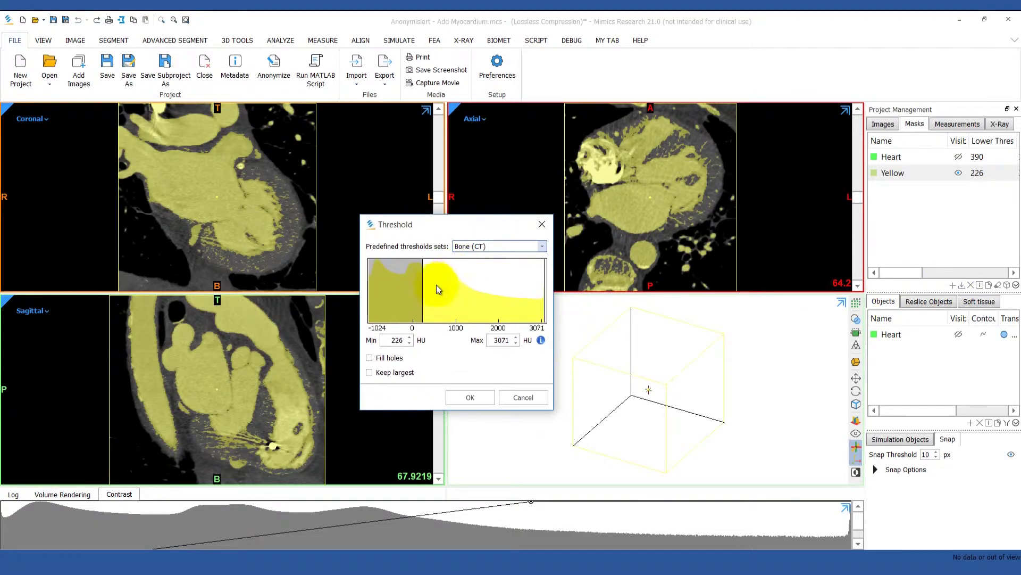
pyautogui.moveTo(421, 294); pyautogui.dragTo(416, 299)
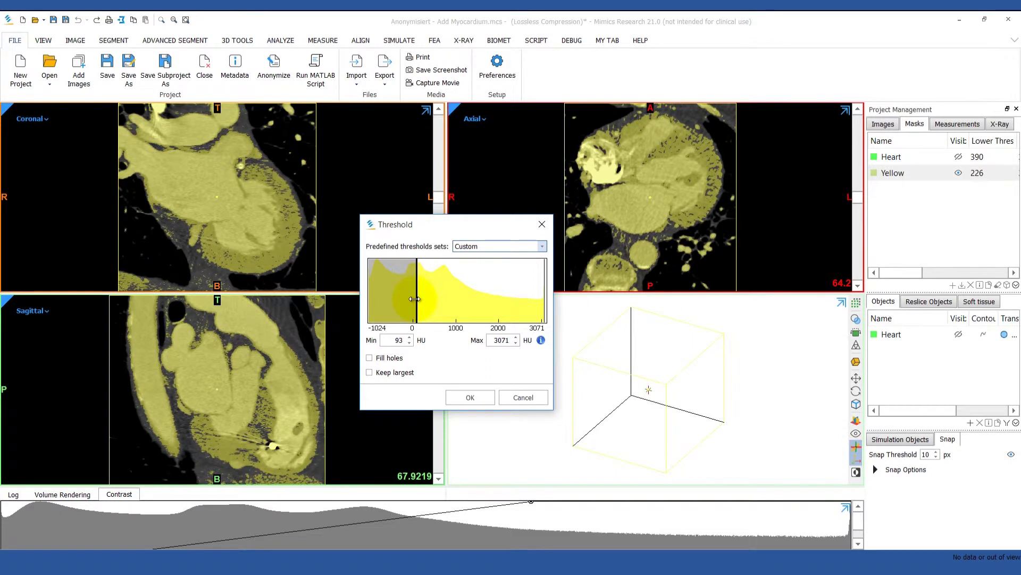
pyautogui.click(471, 397)
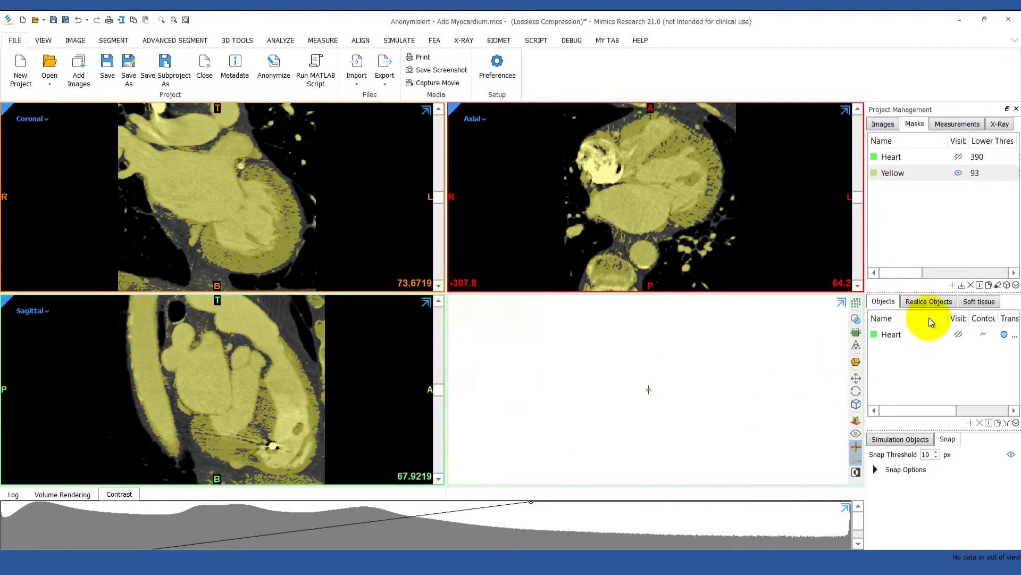
# Step: Hide the Yellow overlay and start Multiple Slice Edit in a maximized axial view
pyautogui.click(998, 286)
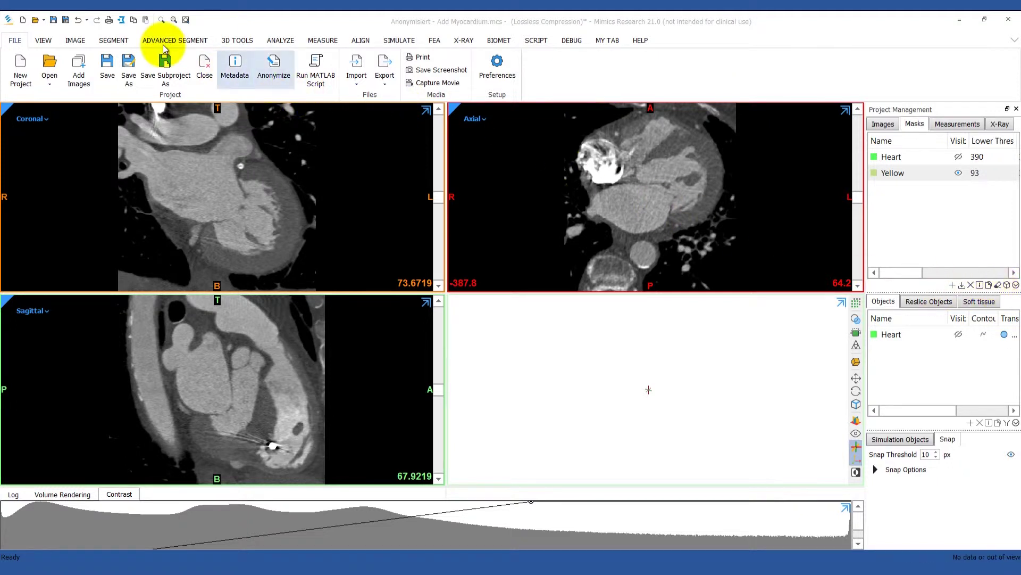
pyautogui.click(109, 39)
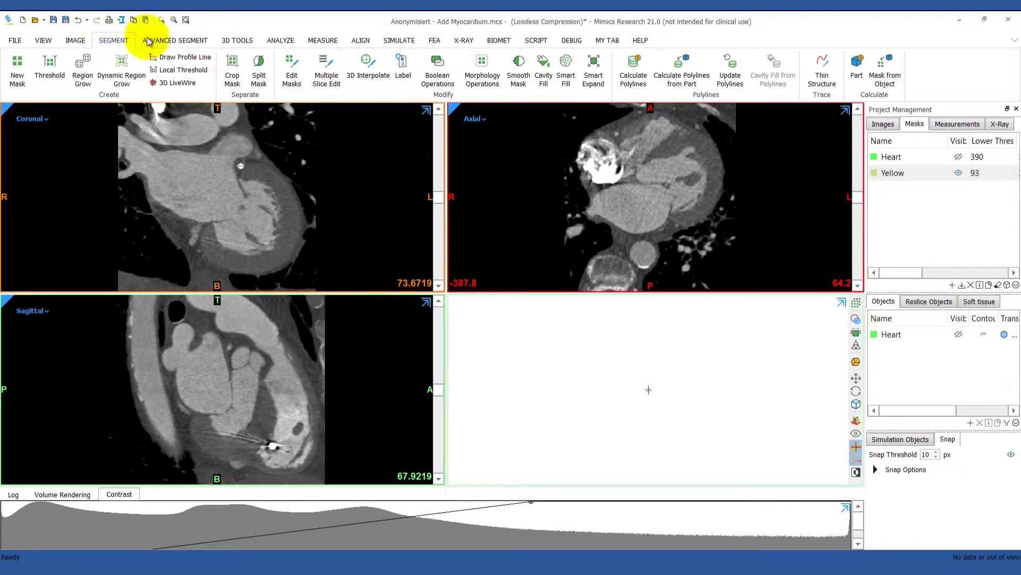
pyautogui.click(322, 70)
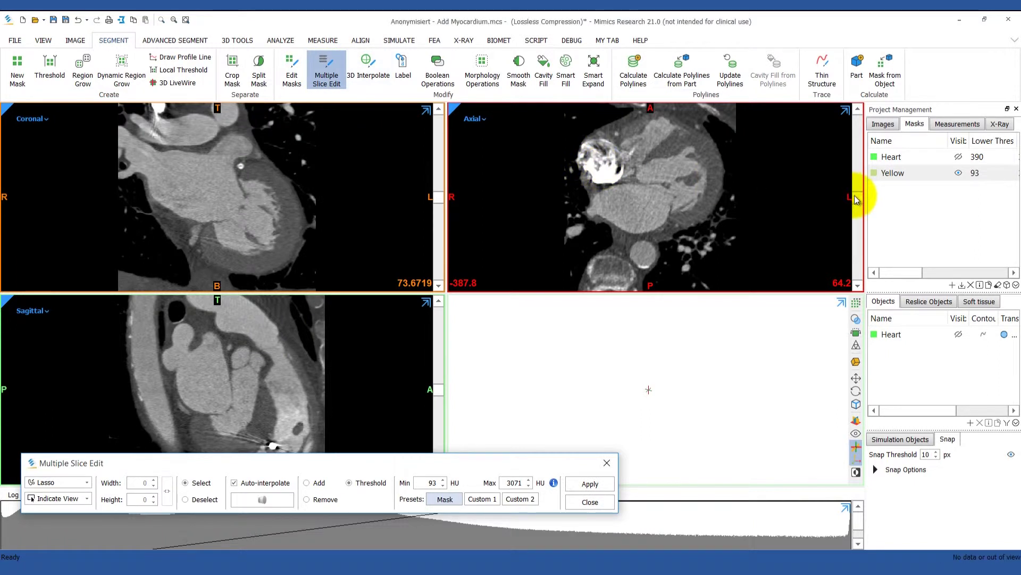
pyautogui.moveTo(858, 197); pyautogui.dragTo(865, 276)
pyautogui.doubleClick(716, 201)
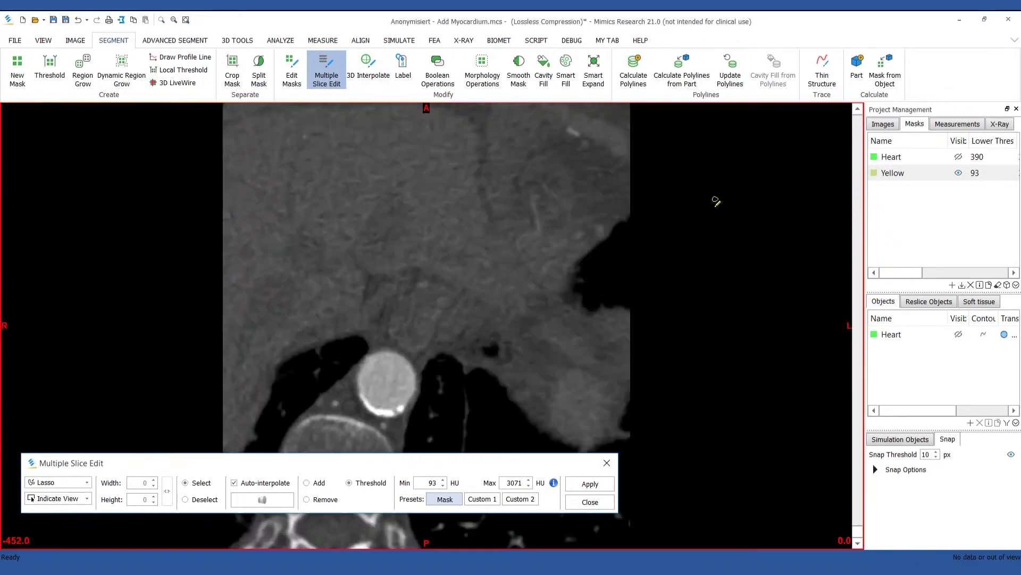
# Step: Lasso around the heart on successive lower axial slices
pyautogui.scroll(5, 540, 236)
pyautogui.moveTo(501, 216)
pyautogui.mouseDown()
pyautogui.moveTo(578, 190)
pyautogui.moveTo(506, 189)
pyautogui.mouseUp()
pyautogui.scroll(5, 497, 197)
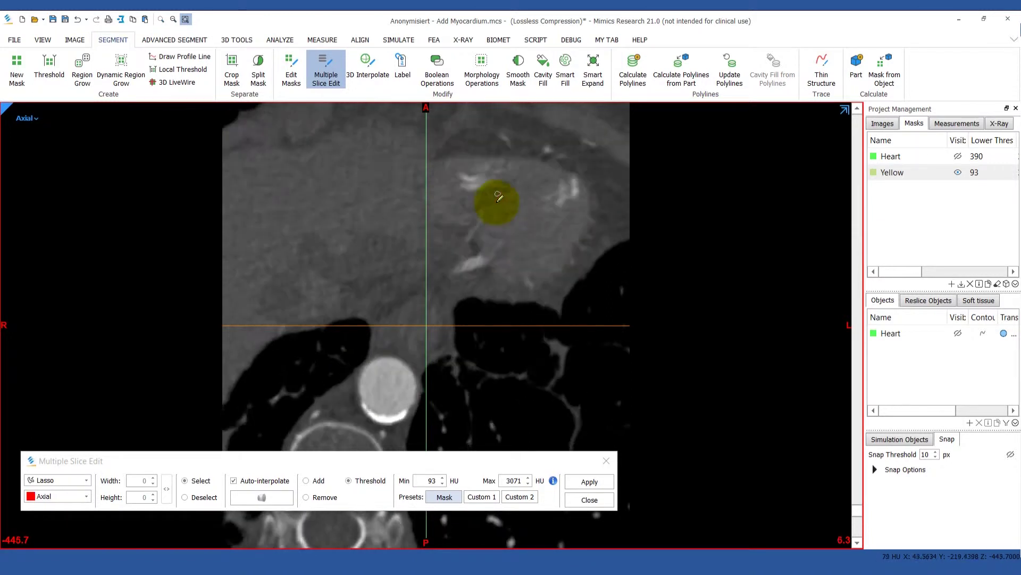
pyautogui.moveTo(469, 229)
pyautogui.mouseDown()
pyautogui.moveTo(524, 274)
pyautogui.moveTo(421, 205)
pyautogui.mouseUp()
pyautogui.scroll(8, 436, 223)
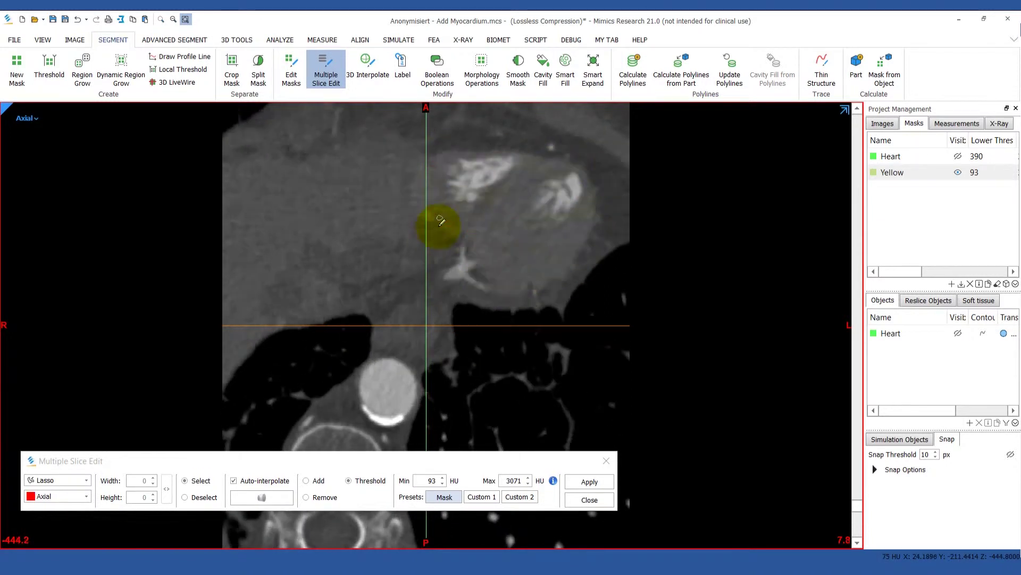
pyautogui.moveTo(436, 260)
pyautogui.mouseDown()
pyautogui.moveTo(607, 243)
pyautogui.moveTo(497, 149)
pyautogui.moveTo(358, 194)
pyautogui.moveTo(490, 347)
pyautogui.moveTo(612, 178)
pyautogui.moveTo(440, 124)
pyautogui.moveTo(391, 266)
pyautogui.moveTo(511, 137)
pyautogui.moveTo(615, 228)
pyautogui.moveTo(535, 365)
pyautogui.moveTo(394, 309)
pyautogui.moveTo(331, 155)
pyautogui.moveTo(399, 109)
pyautogui.mouseUp()
pyautogui.scroll(8, 408, 250)
pyautogui.scroll(9, 393, 271)
pyautogui.scroll(5, 394, 282)
pyautogui.scroll(4, 353, 330)
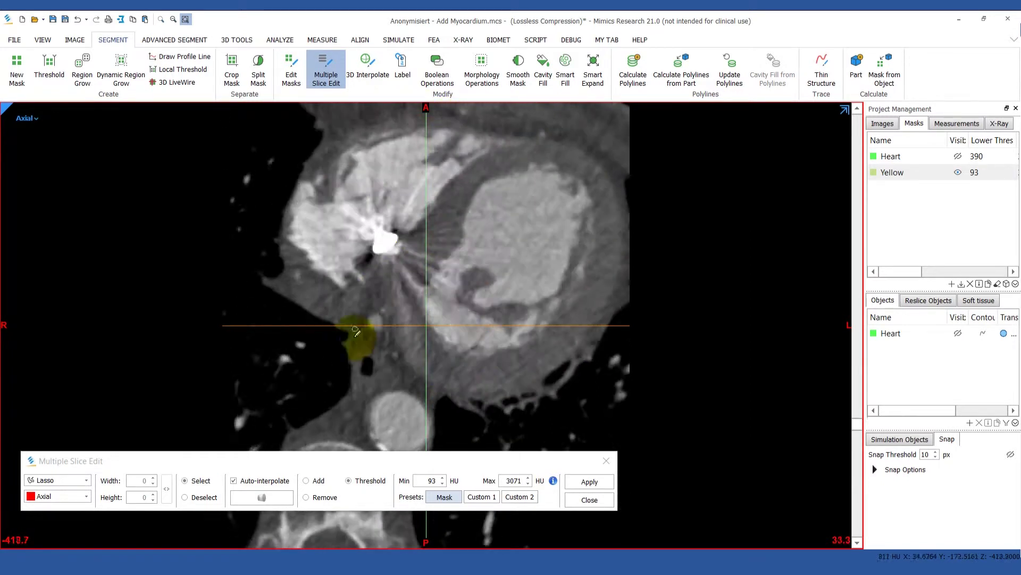
pyautogui.scroll(3, 394, 259)
pyautogui.moveTo(394, 259)
pyautogui.mouseDown()
pyautogui.moveTo(577, 349)
pyautogui.moveTo(577, 152)
pyautogui.moveTo(365, 114)
pyautogui.moveTo(398, 319)
pyautogui.moveTo(597, 331)
pyautogui.moveTo(566, 141)
pyautogui.moveTo(433, 132)
pyautogui.moveTo(342, 177)
pyautogui.moveTo(394, 271)
pyautogui.moveTo(545, 380)
pyautogui.moveTo(589, 166)
pyautogui.moveTo(447, 114)
pyautogui.moveTo(353, 240)
pyautogui.moveTo(422, 296)
pyautogui.mouseUp()
pyautogui.scroll(5, 391, 244)
pyautogui.scroll(2, 483, 337)
pyautogui.scroll(3, 388, 282)
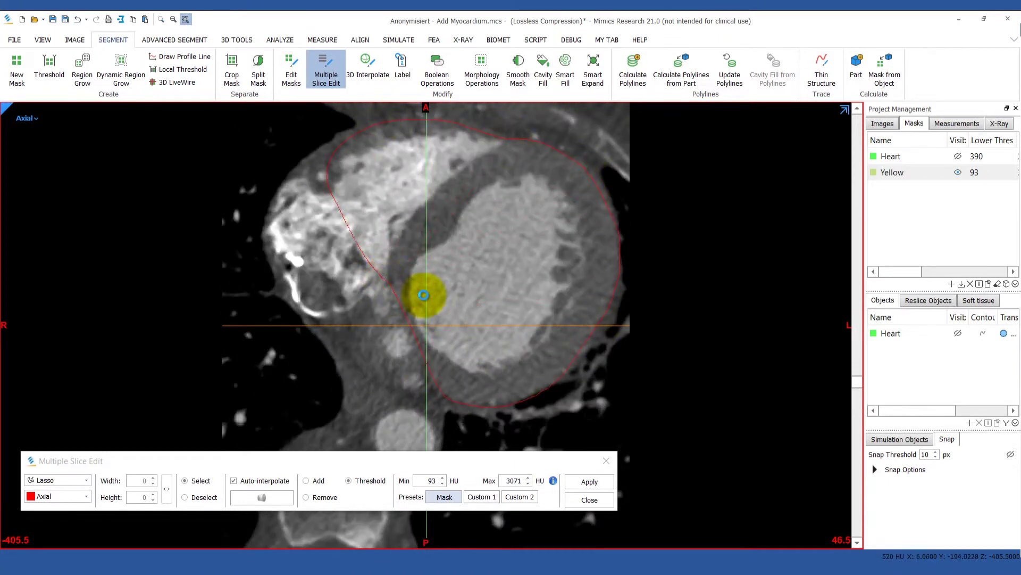
pyautogui.scroll(2, 483, 376)
pyautogui.scroll(3, 482, 376)
# Step: Outline the heart and aorta on higher slices, then apply the edit and close it
pyautogui.moveTo(441, 370)
pyautogui.mouseDown()
pyautogui.moveTo(580, 361)
pyautogui.moveTo(616, 271)
pyautogui.mouseUp()
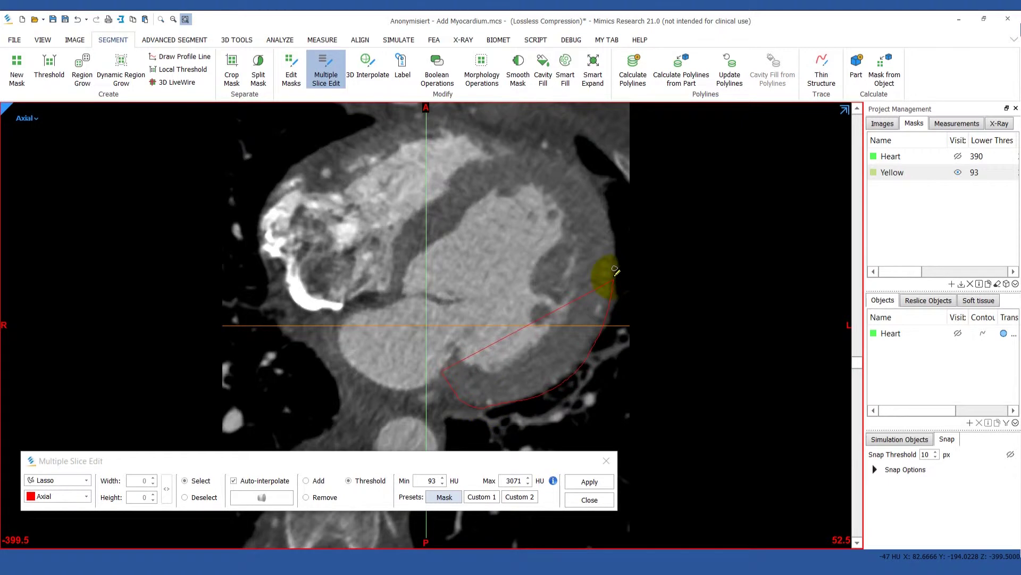
pyautogui.scroll(5, 557, 357)
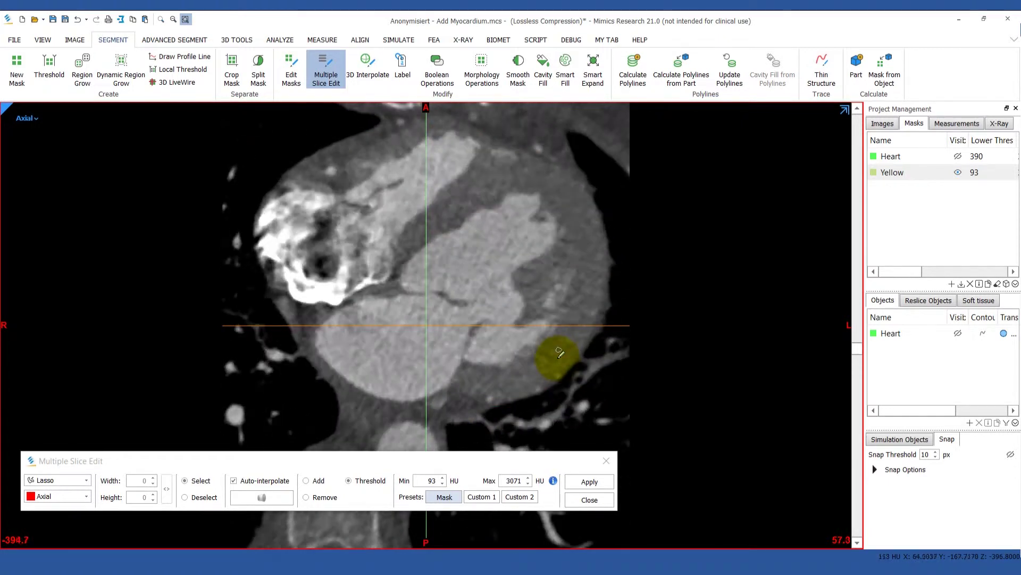
pyautogui.scroll(3, 554, 353)
pyautogui.moveTo(469, 123)
pyautogui.mouseDown()
pyautogui.moveTo(601, 318)
pyautogui.moveTo(422, 320)
pyautogui.moveTo(365, 149)
pyautogui.moveTo(440, 114)
pyautogui.mouseUp()
pyautogui.scroll(5, 516, 282)
pyautogui.scroll(3, 513, 229)
pyautogui.moveTo(484, 149)
pyautogui.mouseDown()
pyautogui.moveTo(525, 182)
pyautogui.moveTo(468, 365)
pyautogui.moveTo(375, 181)
pyautogui.moveTo(482, 150)
pyautogui.mouseUp()
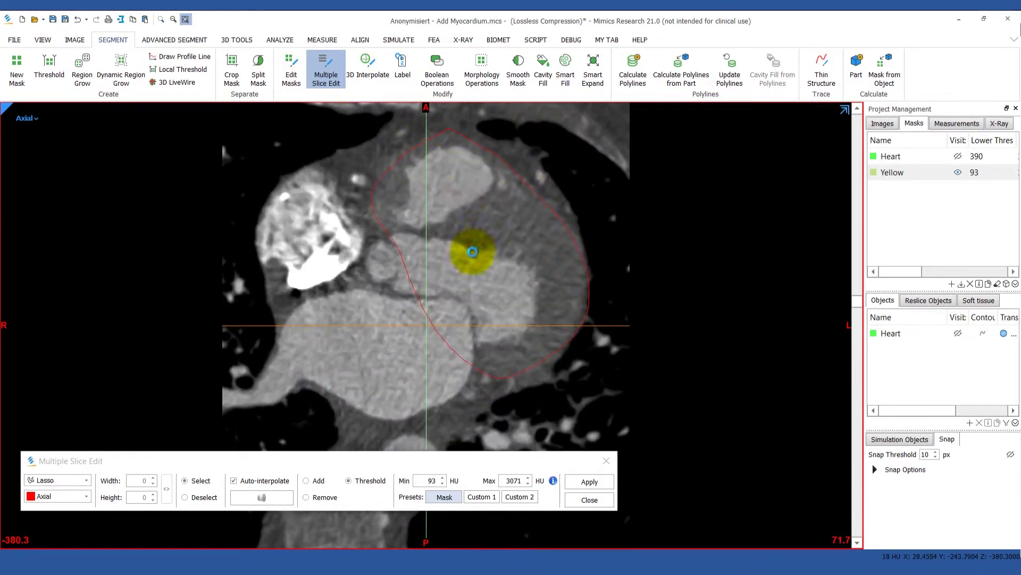
pyautogui.scroll(4, 471, 250)
pyautogui.moveTo(392, 177)
pyautogui.mouseDown()
pyautogui.moveTo(436, 256)
pyautogui.moveTo(570, 263)
pyautogui.moveTo(399, 155)
pyautogui.mouseUp()
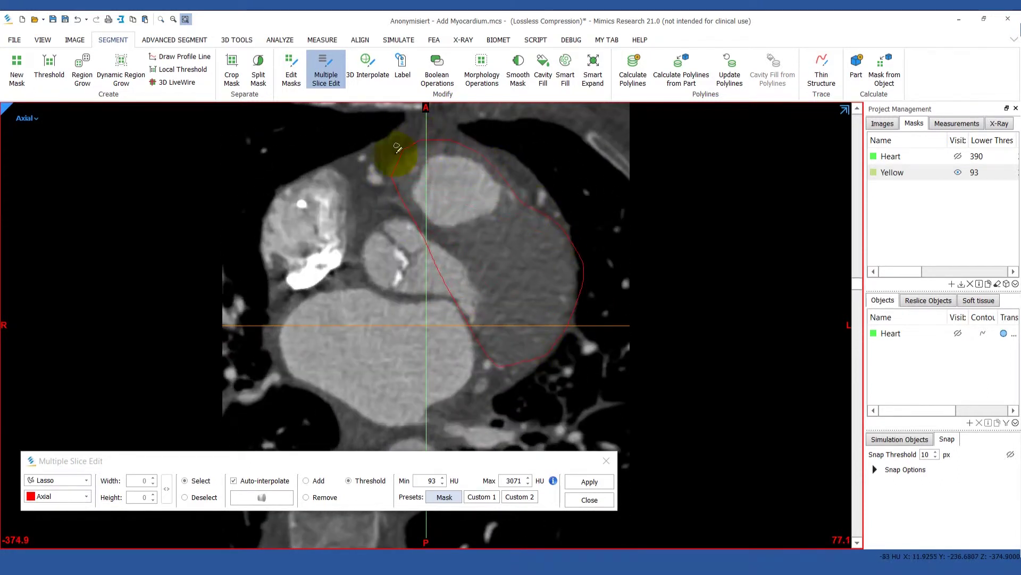
pyautogui.scroll(1, 566, 283)
pyautogui.scroll(7, 566, 283)
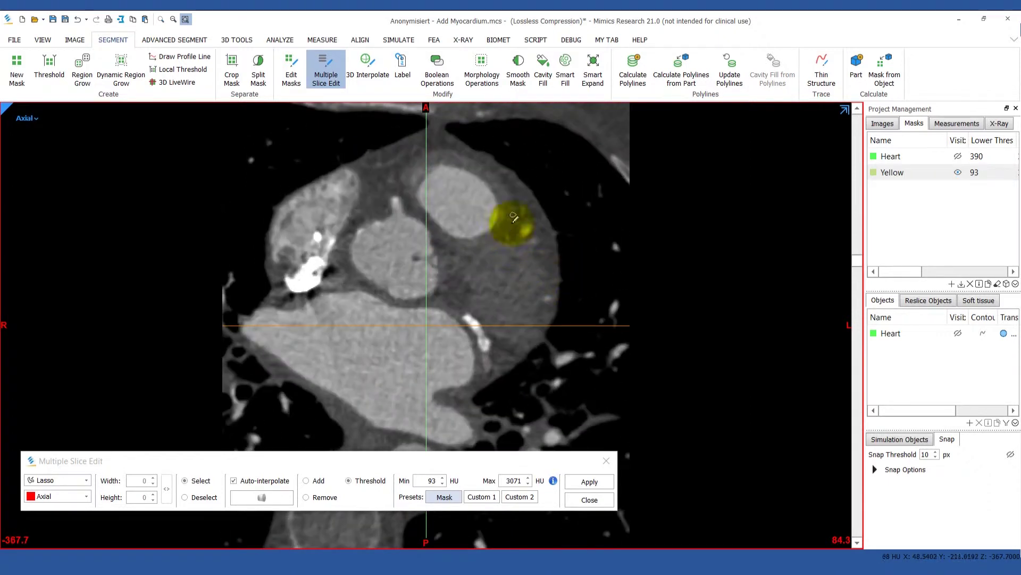
pyautogui.moveTo(504, 224)
pyautogui.mouseDown()
pyautogui.moveTo(410, 159)
pyautogui.moveTo(511, 213)
pyautogui.mouseUp()
pyautogui.scroll(8, 509, 220)
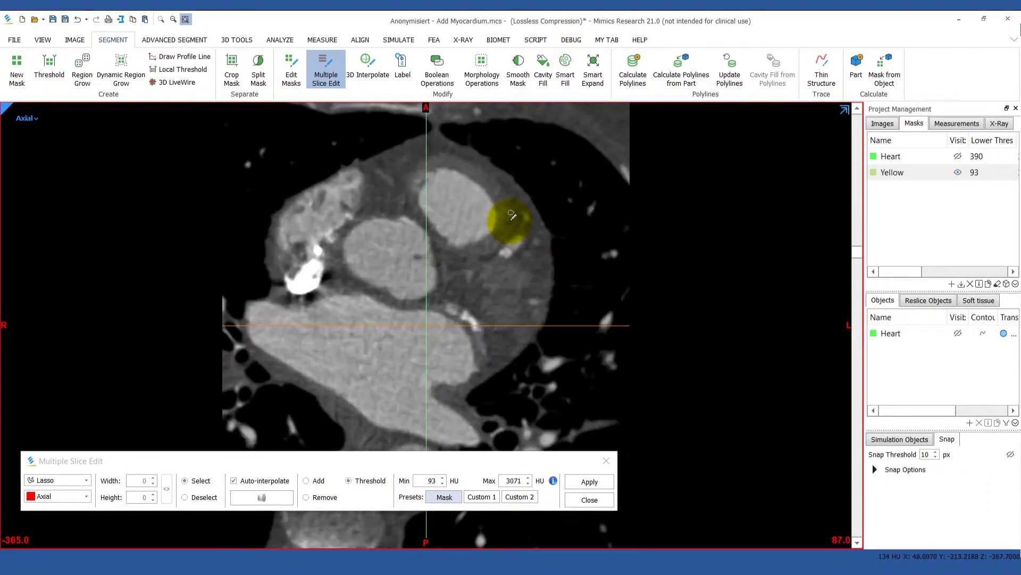
pyautogui.moveTo(445, 164)
pyautogui.mouseDown()
pyautogui.moveTo(490, 223)
pyautogui.moveTo(446, 165)
pyautogui.mouseUp()
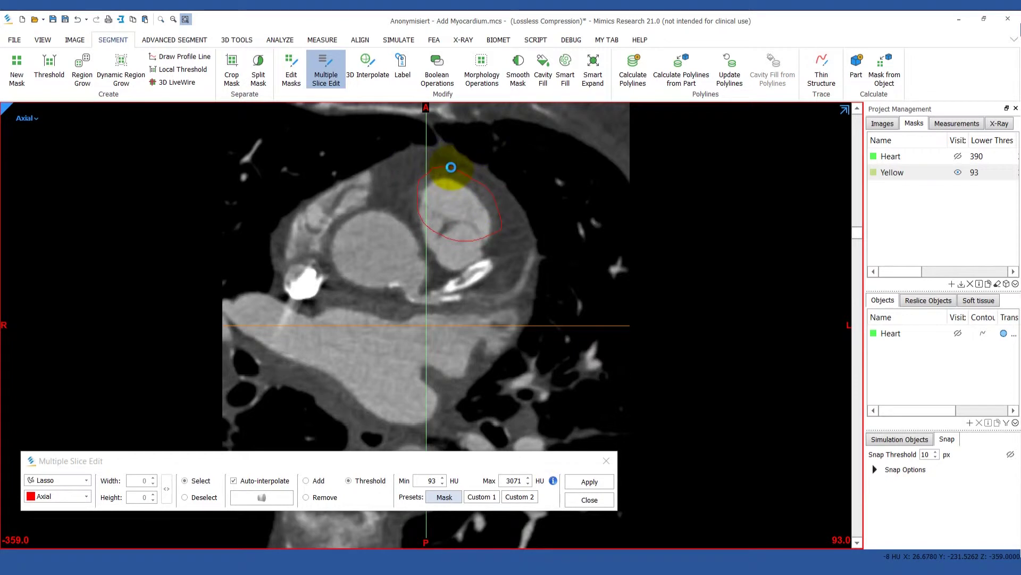
pyautogui.scroll(2, 467, 274)
pyautogui.click(586, 482)
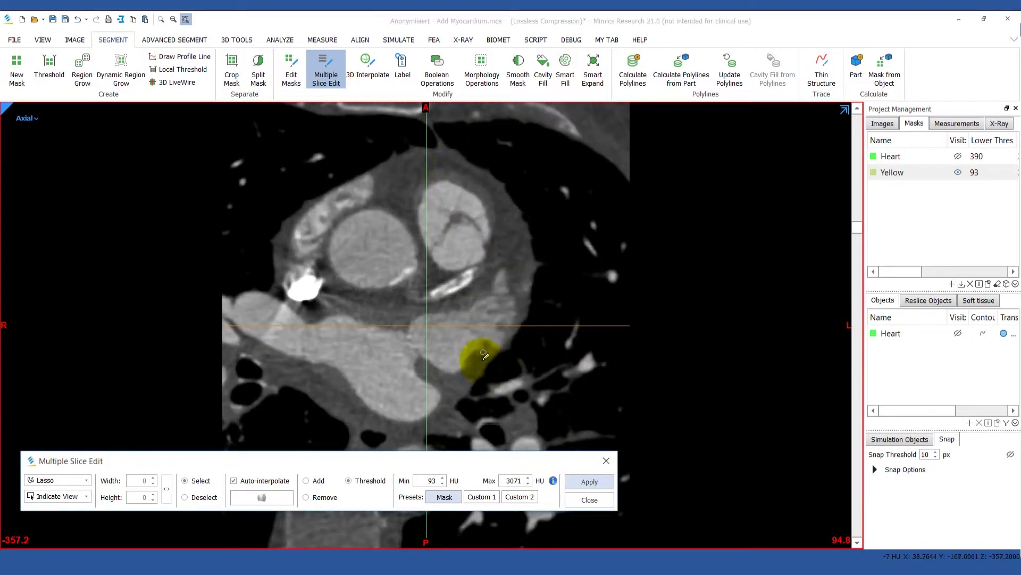
pyautogui.click(588, 499)
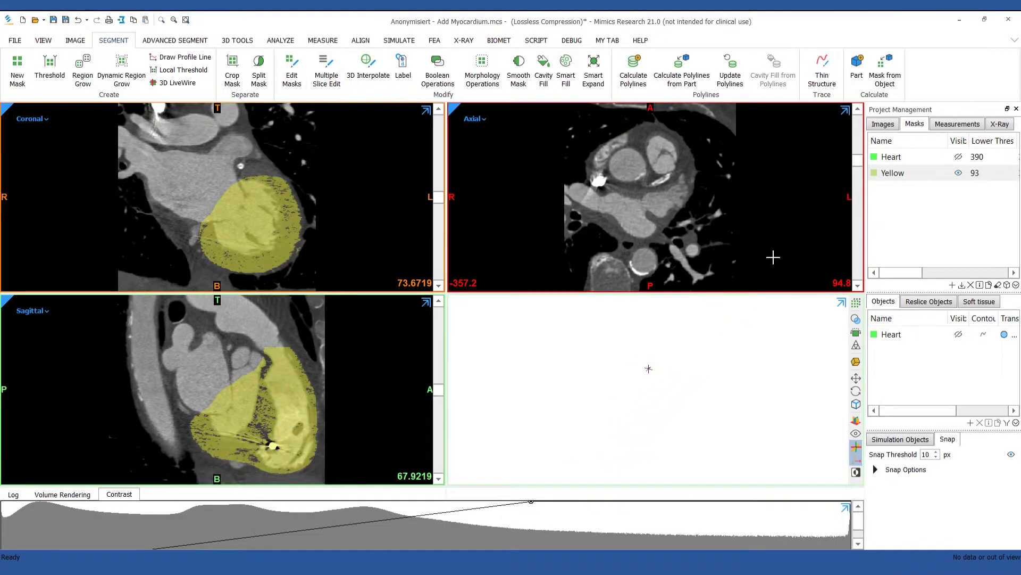
# Step: Region grow from the Yellow mask inside the heart and rename the new Cyan mask Myocardium
pyautogui.moveTo(858, 160); pyautogui.dragTo(863, 268)
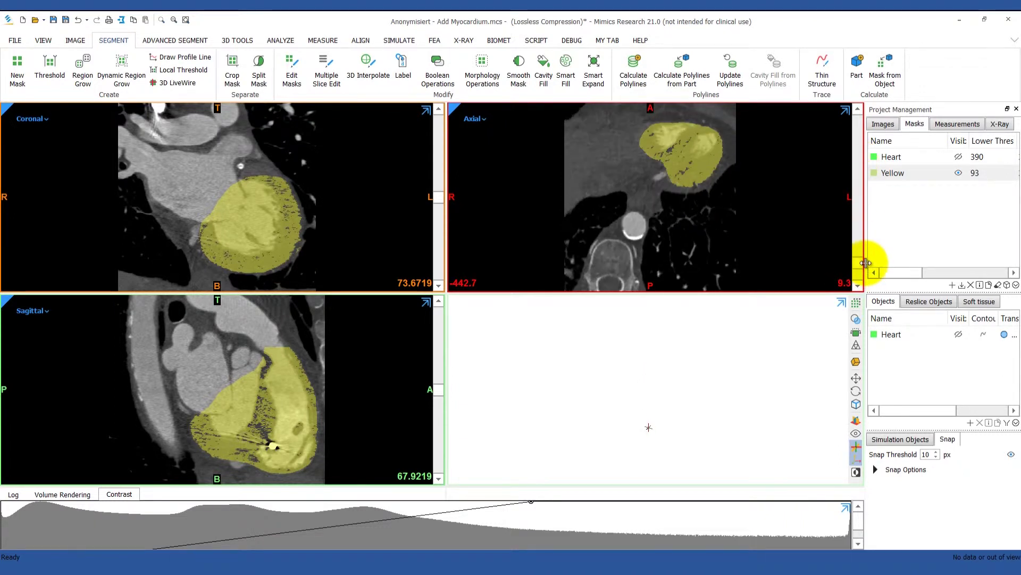
pyautogui.click(83, 72)
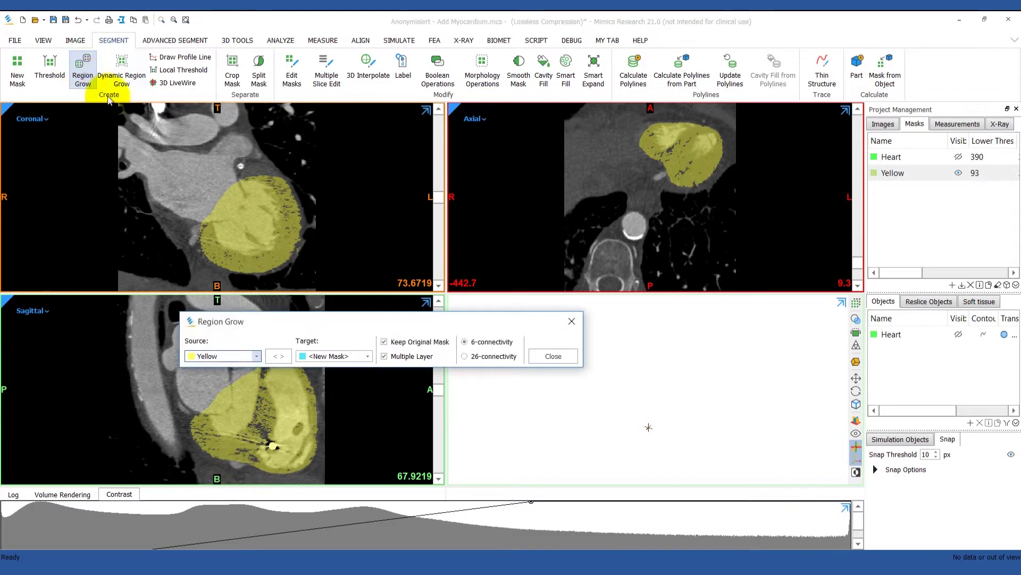
pyautogui.click(675, 160)
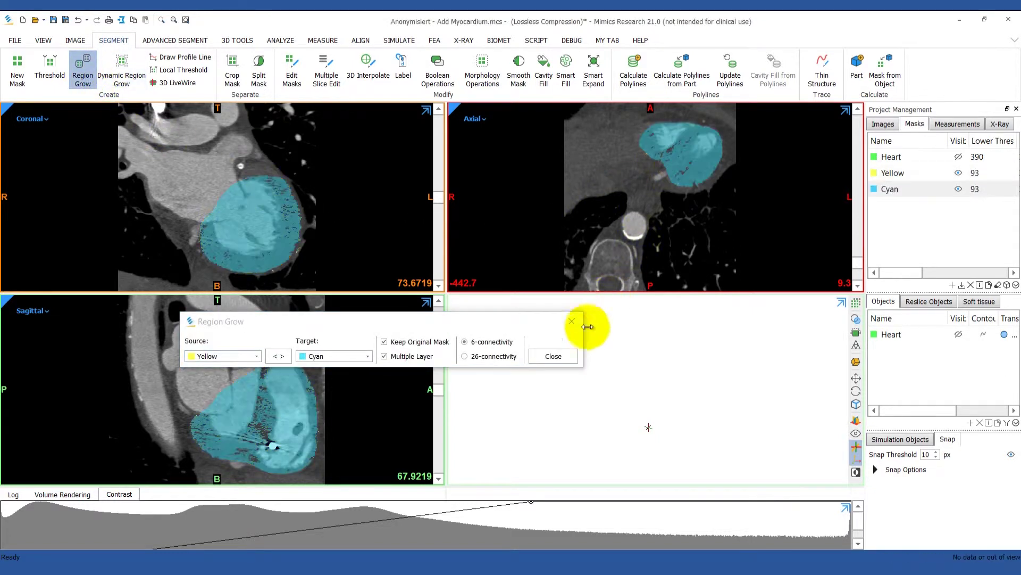
pyautogui.click(553, 356)
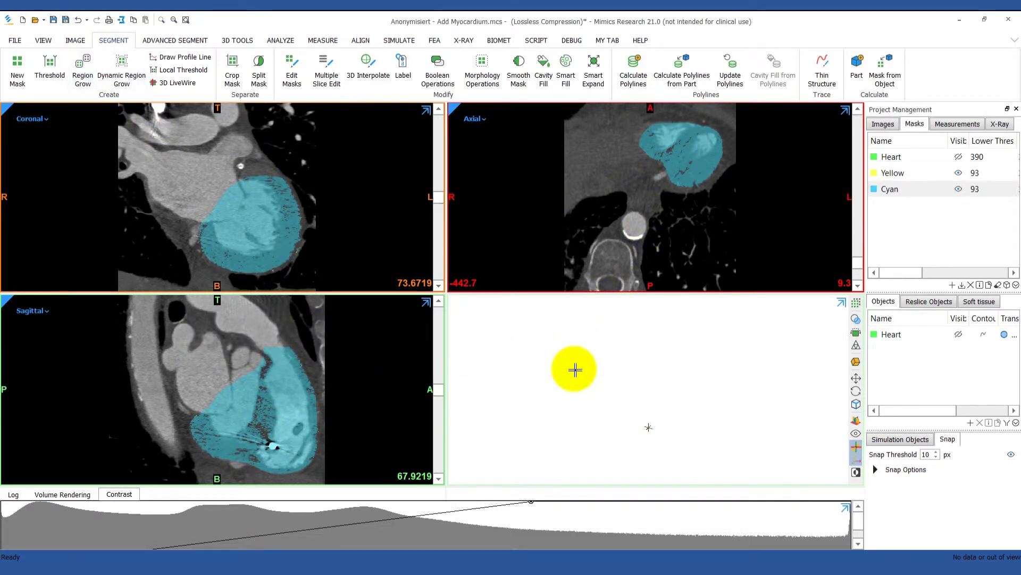
pyautogui.doubleClick(897, 190)
pyautogui.write('Myocardium')
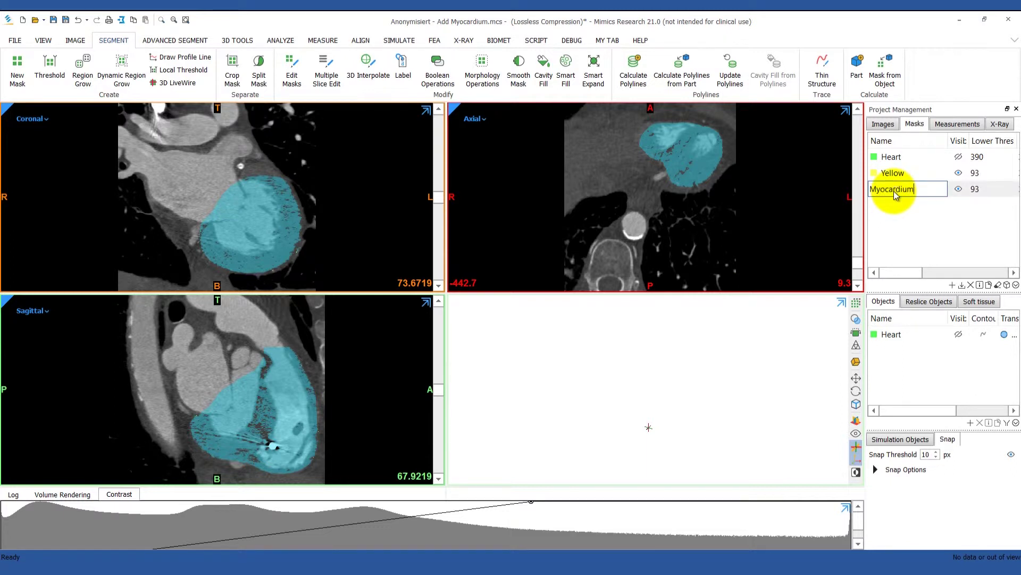
pyautogui.press('Return')
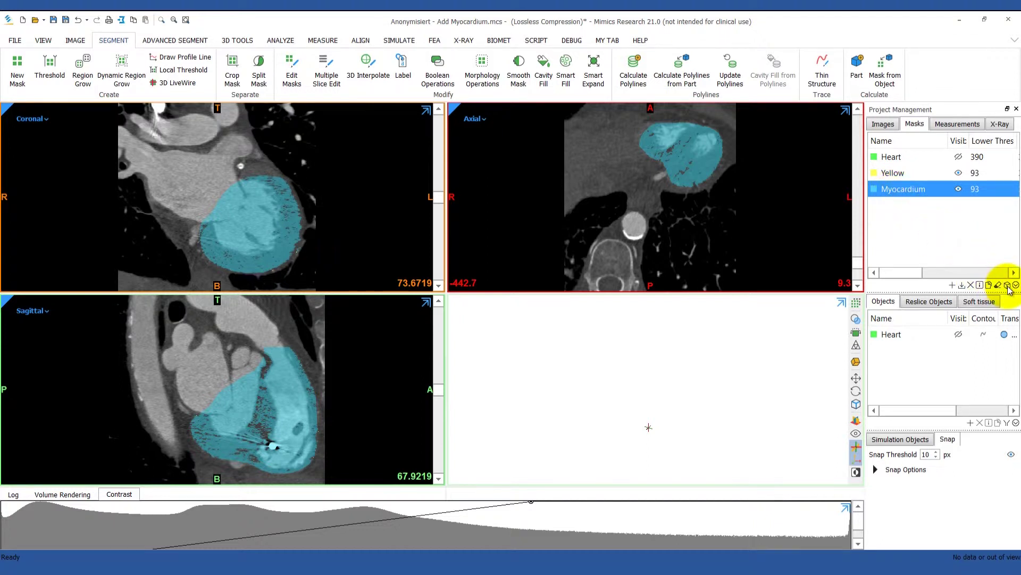
# Step: Calculate a 3D part from the Myocardium mask and rotate it to inspect
pyautogui.click(1008, 286)
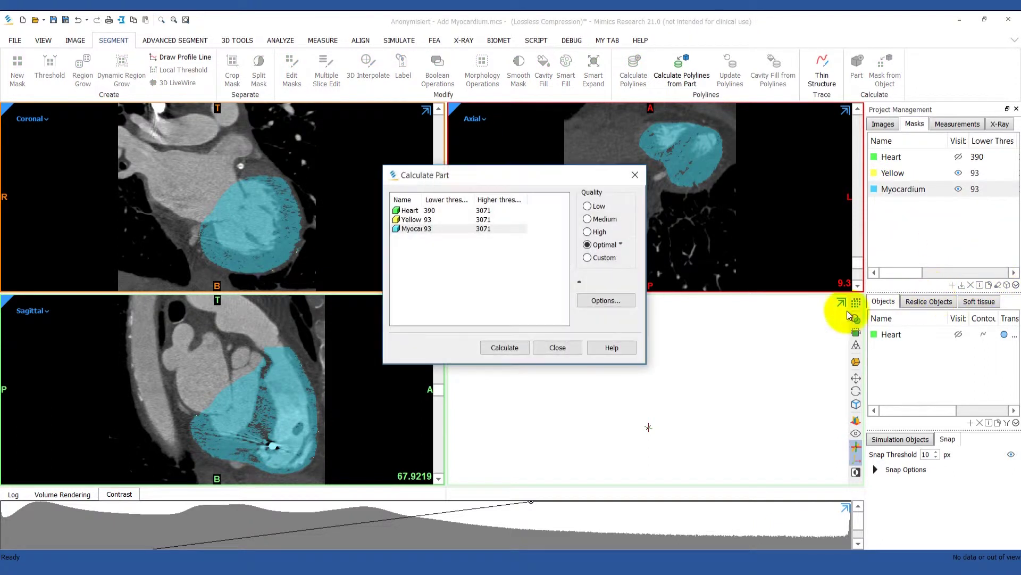
pyautogui.click(515, 348)
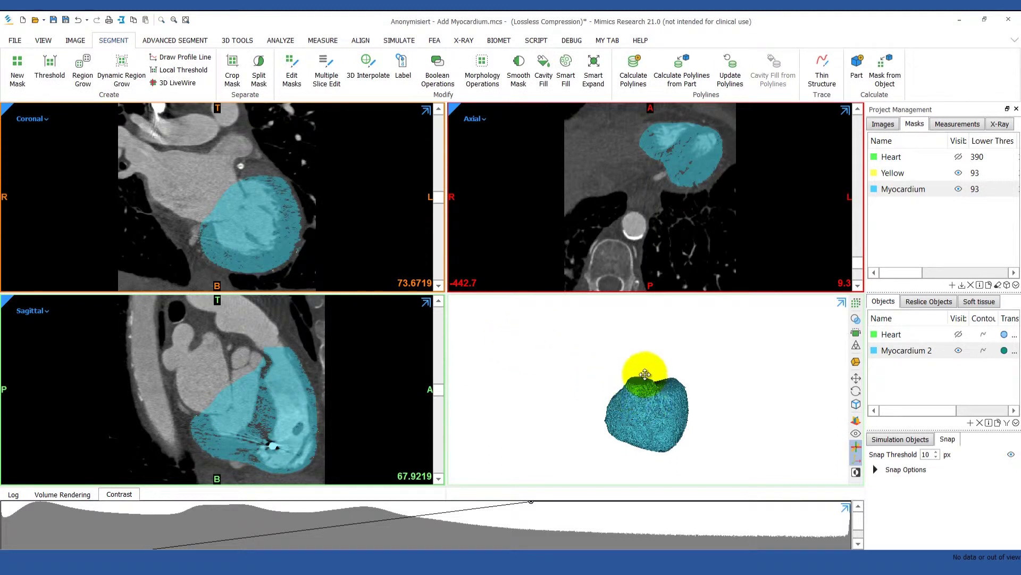
pyautogui.scroll(5, 645, 374)
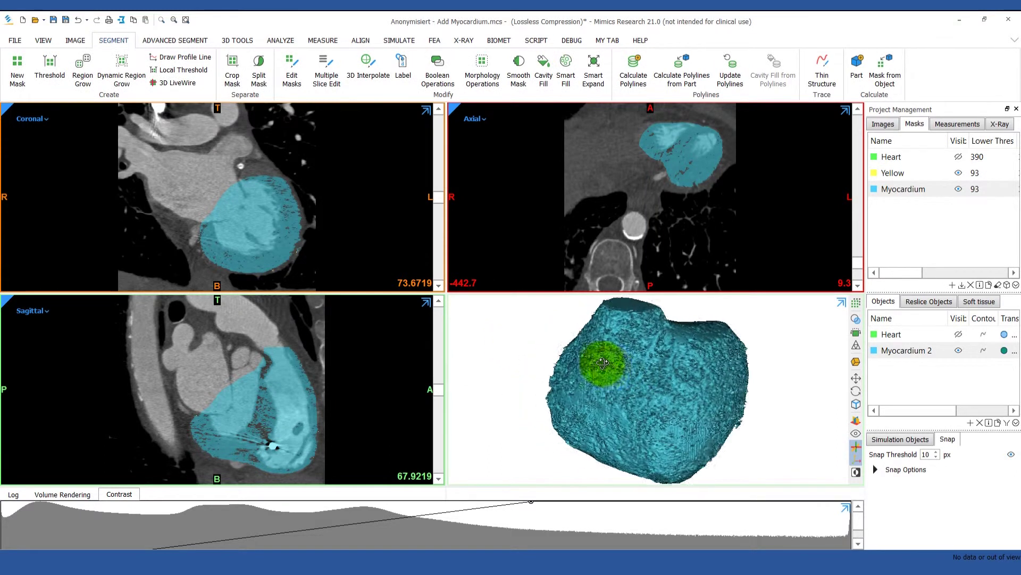
pyautogui.moveTo(603, 362)
pyautogui.mouseDown(button='right')
pyautogui.moveTo(559, 353)
pyautogui.moveTo(590, 353)
pyautogui.mouseUp(button='right')
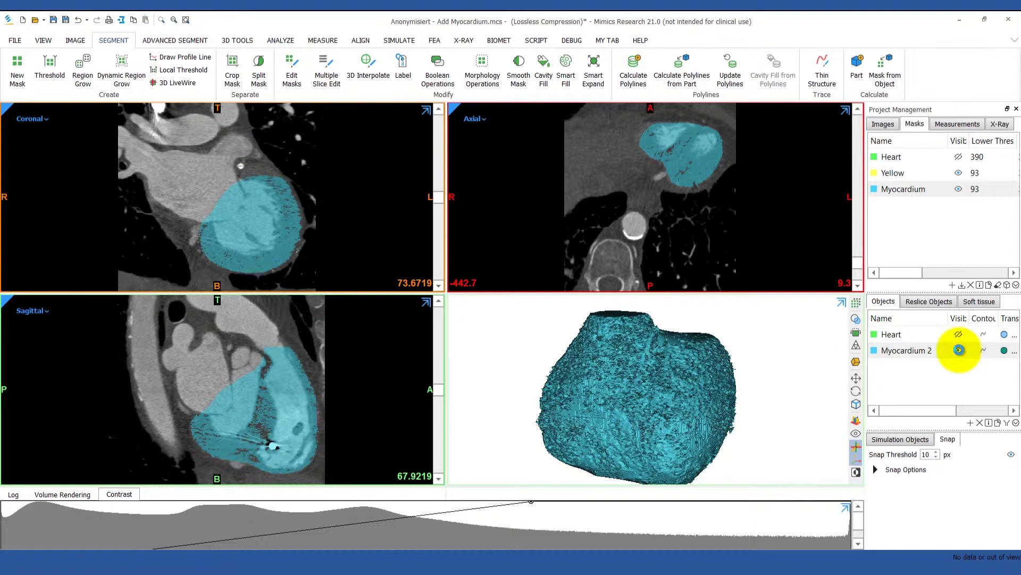
# Step: Hide Myocardium 2, copy it to the clipboard, and switch to the 3-matic project
pyautogui.click(958, 349)
pyautogui.click(960, 351)
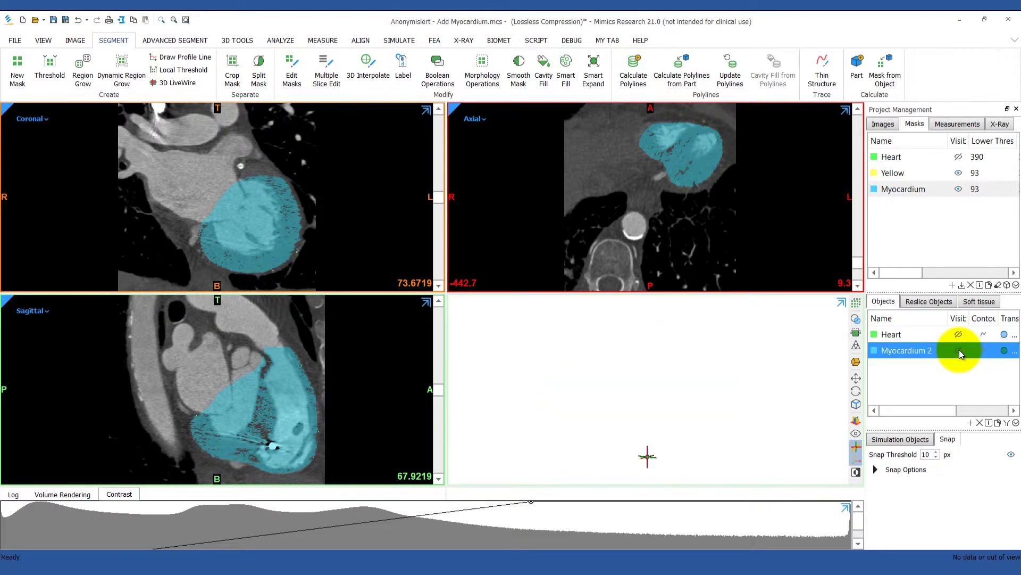
pyautogui.hotkey('ctrl', 'c')
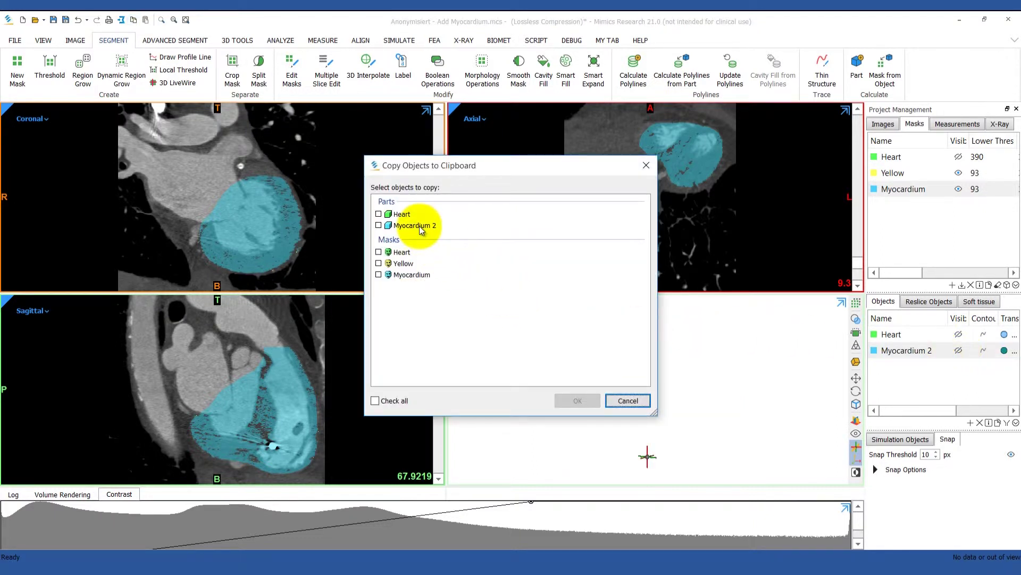
pyautogui.click(426, 225)
pyautogui.click(579, 401)
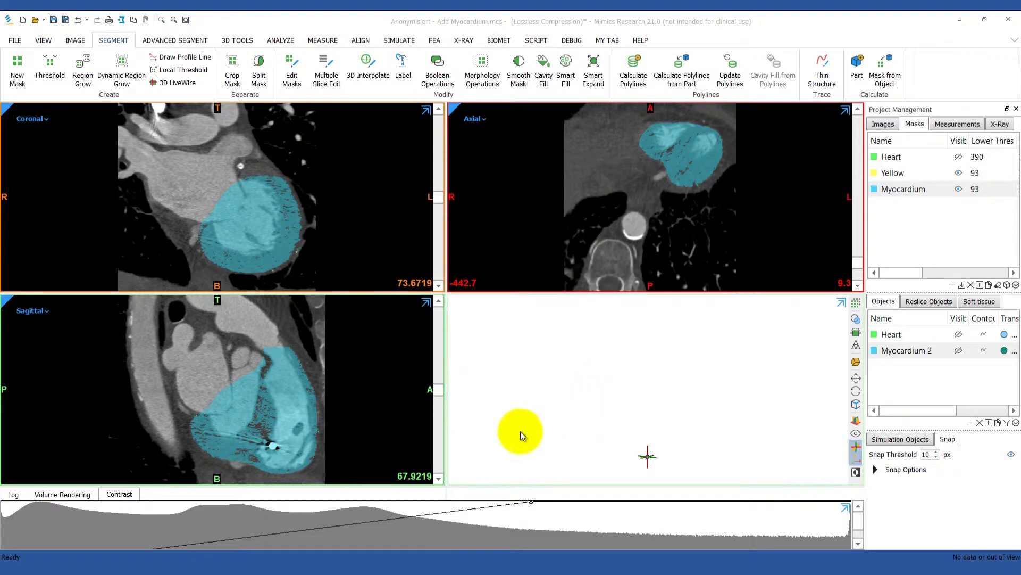
pyautogui.click(345, 568)
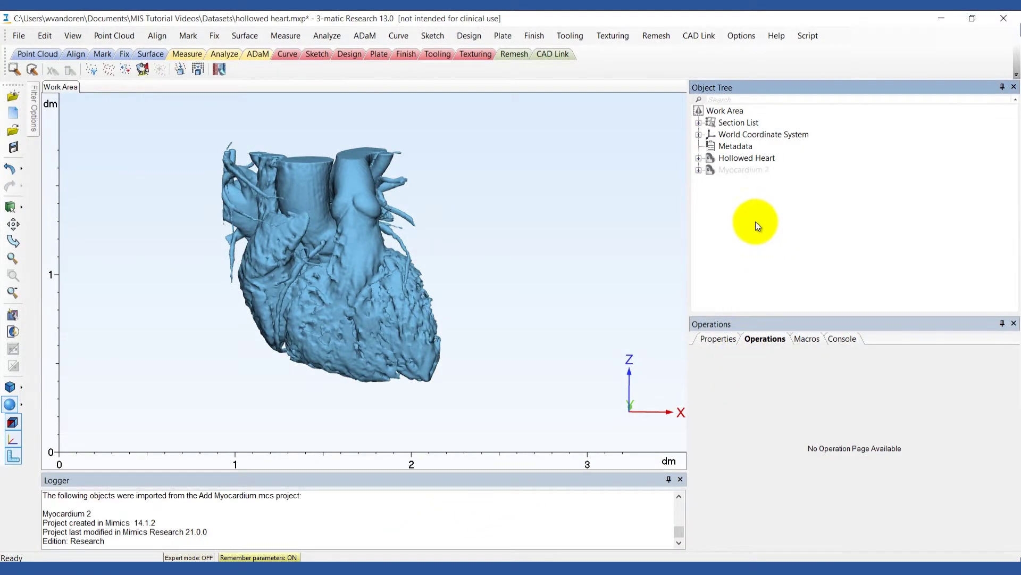
# Step: Hide the Hollowed Heart part and show only Myocardium 2
pyautogui.rightClick(745, 157)
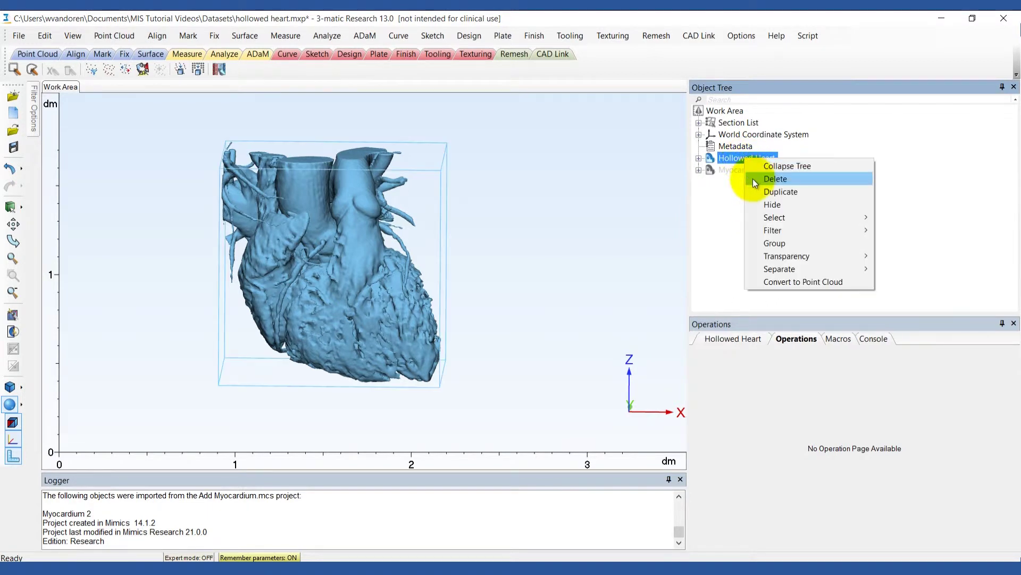
pyautogui.click(755, 202)
pyautogui.rightClick(749, 170)
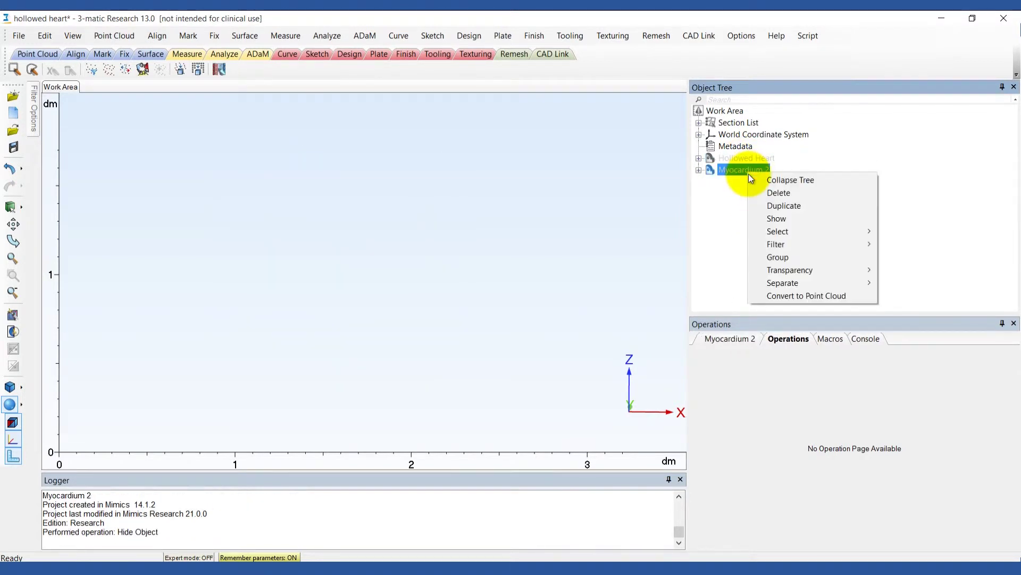
pyautogui.click(762, 216)
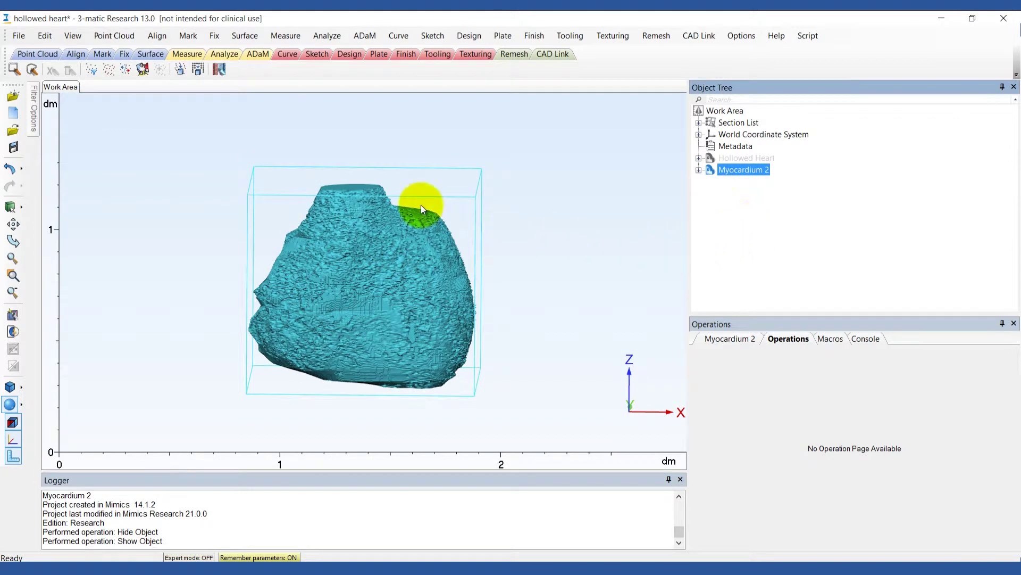
# Step: Wrap Myocardium 2 with gap closing 4 and smallest detail 1.5, then hide the original
pyautogui.click(215, 36)
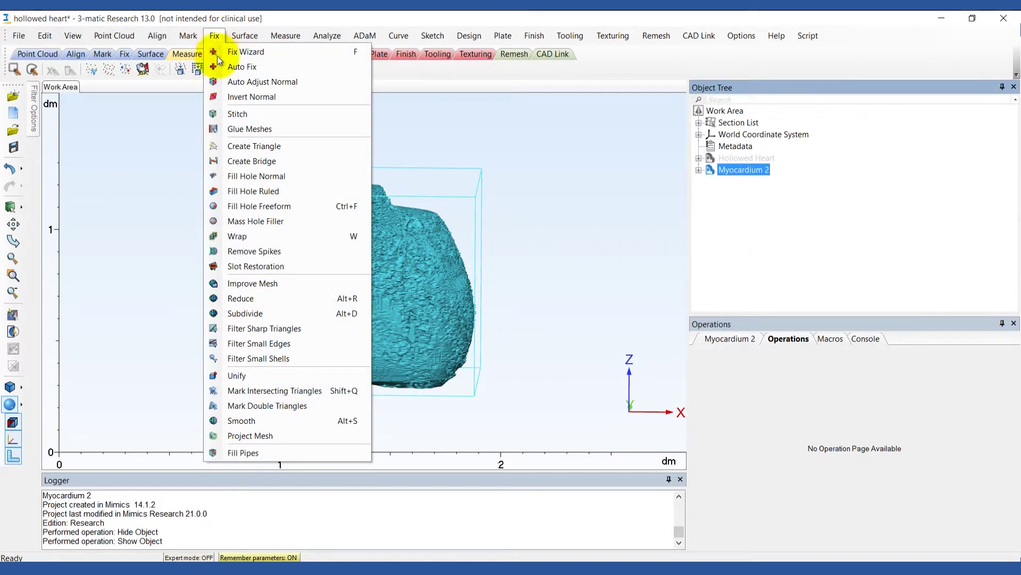
pyautogui.click(247, 232)
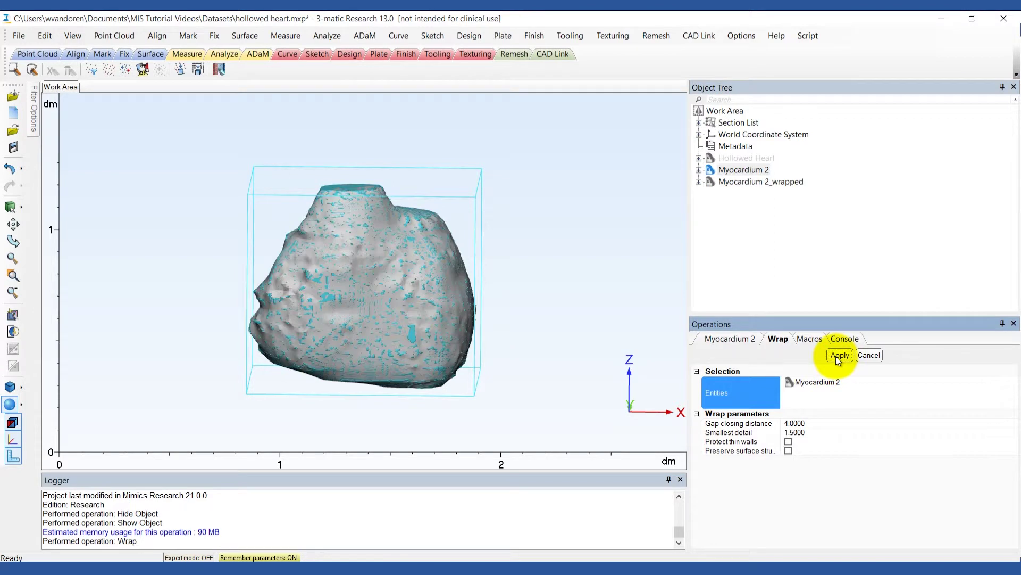
pyautogui.rightClick(739, 170)
pyautogui.click(754, 216)
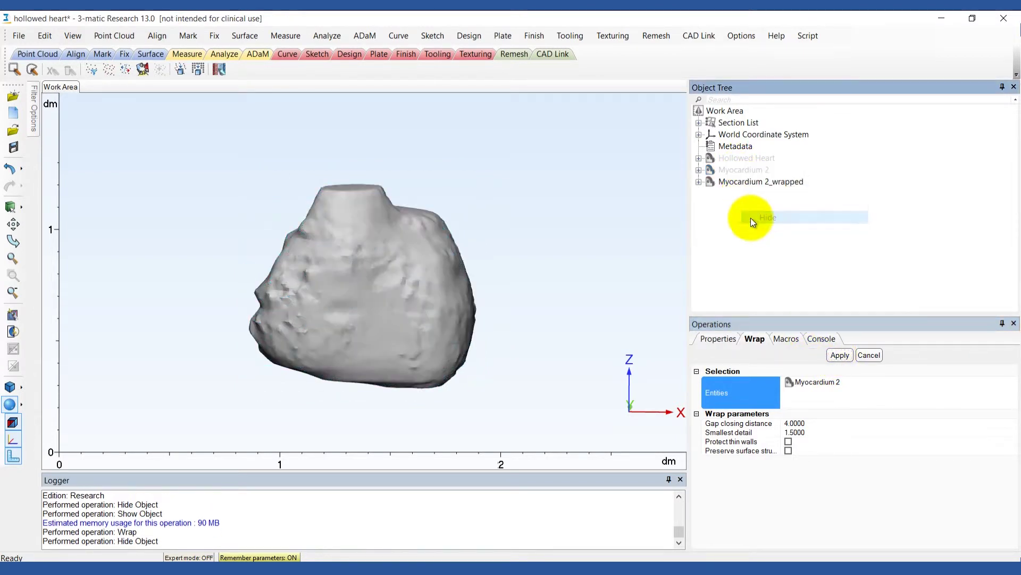
# Step: Local-smooth the Myocardium 2_wrapped surface, rotating the model to reach every side
pyautogui.click(535, 36)
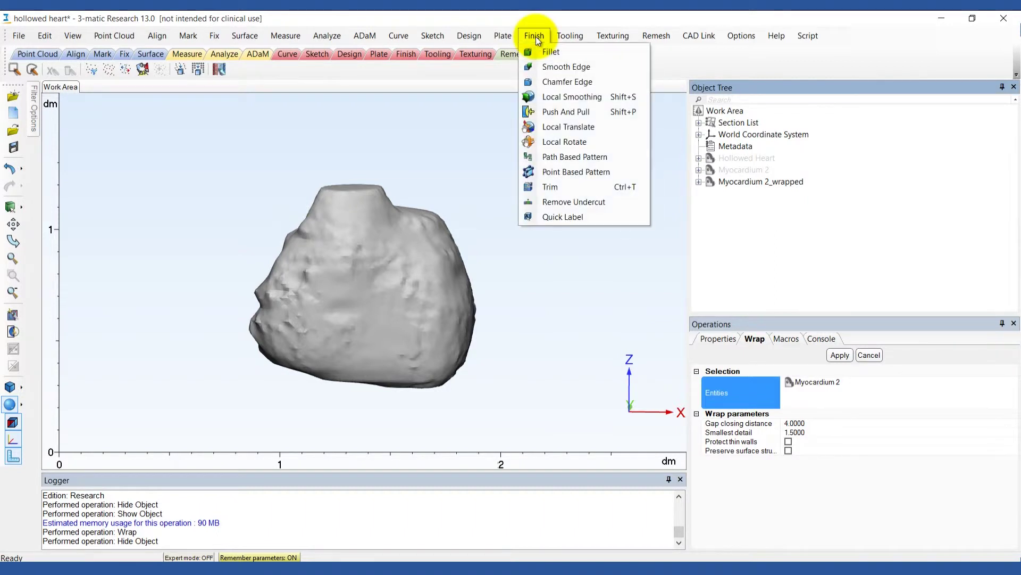
pyautogui.click(532, 96)
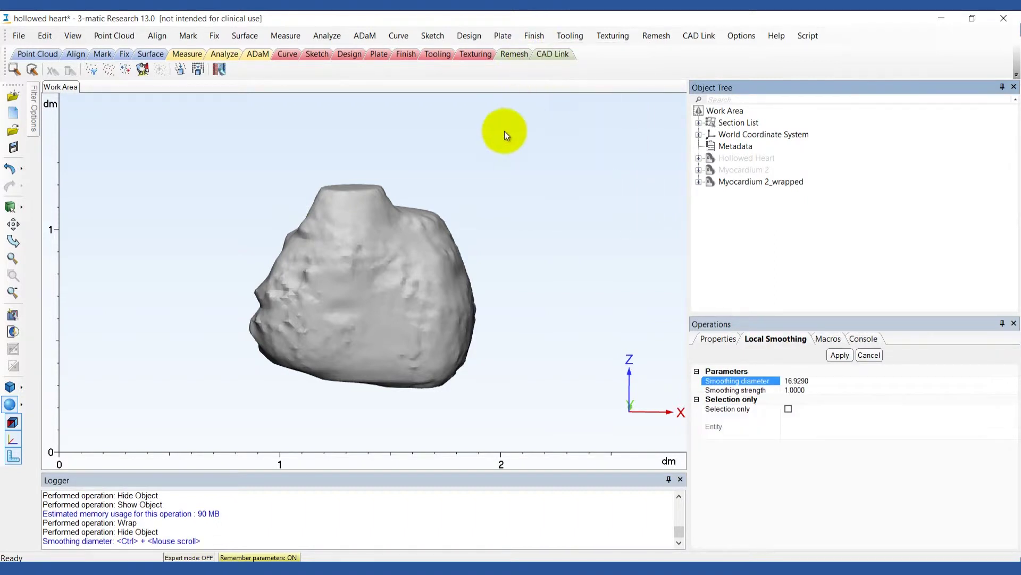
pyautogui.moveTo(400, 209); pyautogui.dragTo(291, 289)
pyautogui.moveTo(273, 346); pyautogui.dragTo(351, 327)
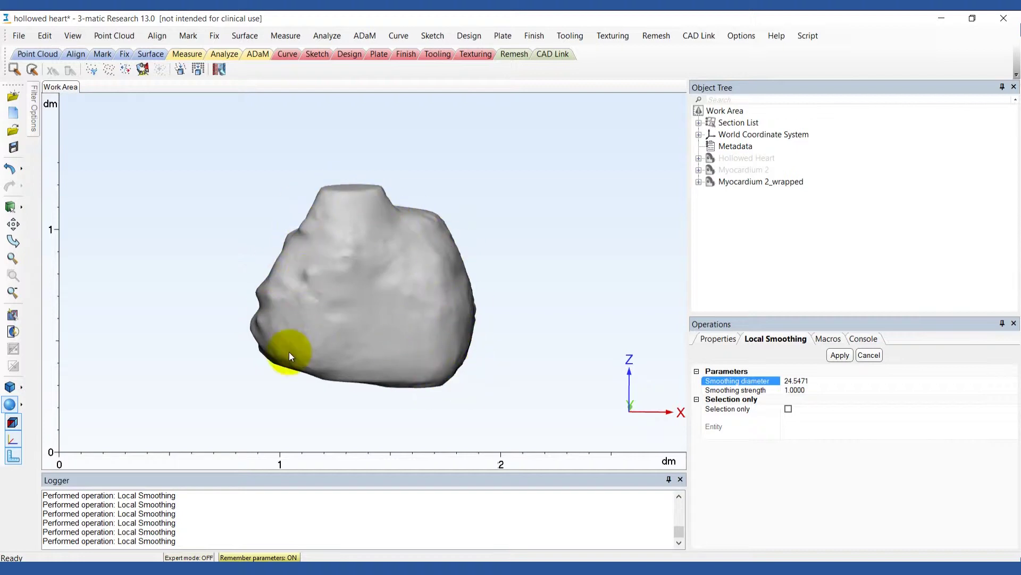
pyautogui.moveTo(318, 328); pyautogui.dragTo(511, 296, button='right')
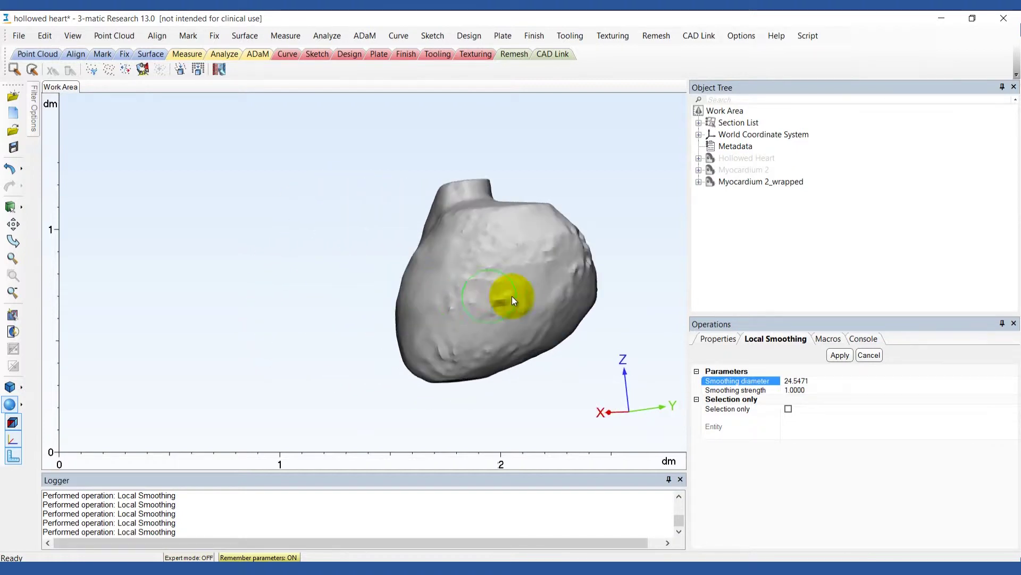
pyautogui.moveTo(490, 258); pyautogui.dragTo(421, 217, button='middle')
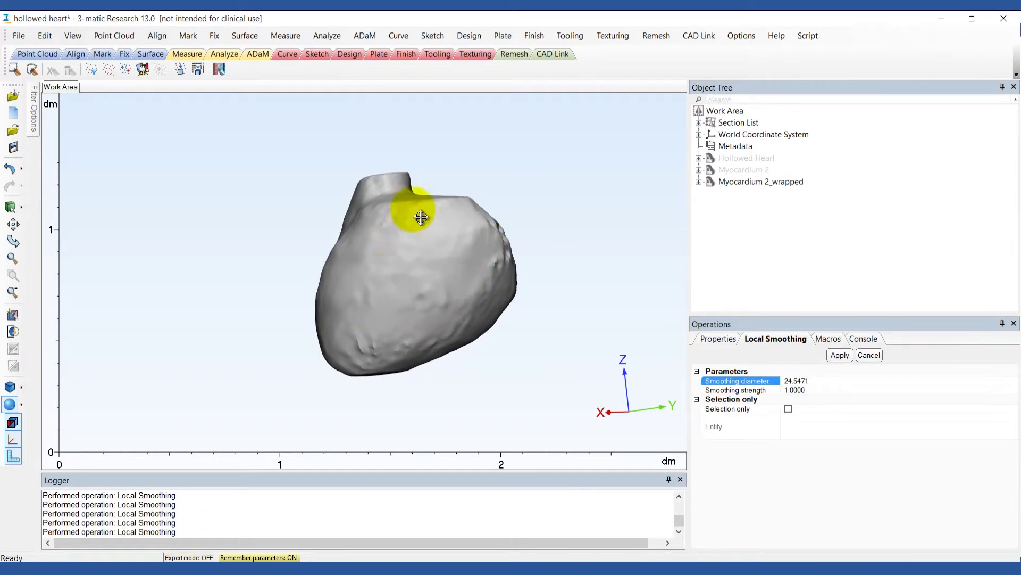
pyautogui.moveTo(358, 264)
pyautogui.mouseDown(button='right')
pyautogui.moveTo(421, 300)
pyautogui.moveTo(543, 269)
pyautogui.moveTo(434, 292)
pyautogui.mouseUp(button='right')
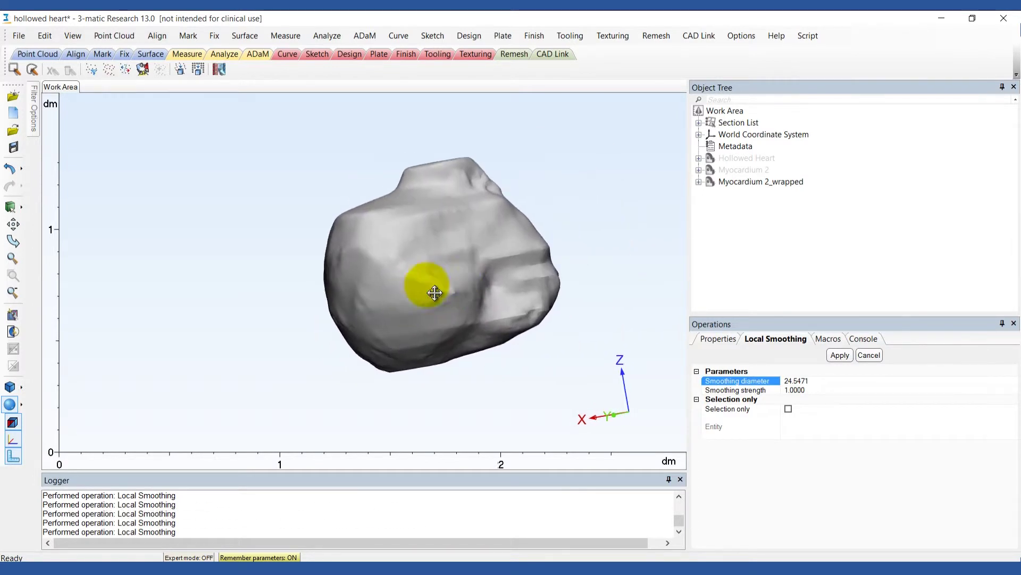
pyautogui.moveTo(479, 185)
pyautogui.mouseDown(button='right')
pyautogui.moveTo(433, 255)
pyautogui.moveTo(529, 275)
pyautogui.moveTo(329, 261)
pyautogui.moveTo(529, 289)
pyautogui.moveTo(383, 290)
pyautogui.mouseUp(button='right')
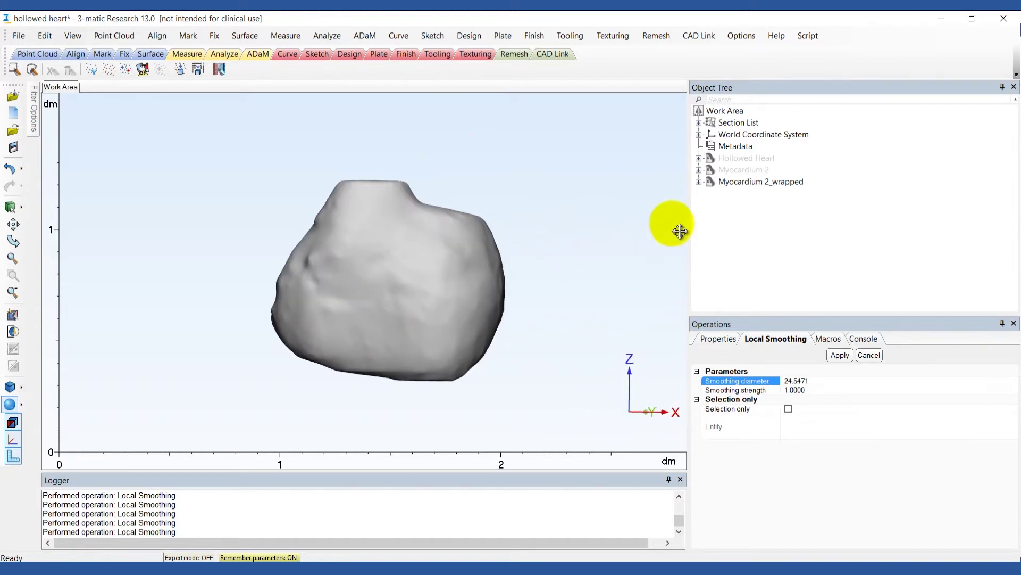
# Step: Show Hollowed Heart again and move its first surface into a new part named Outer Surface
pyautogui.rightClick(730, 155)
pyautogui.click(749, 200)
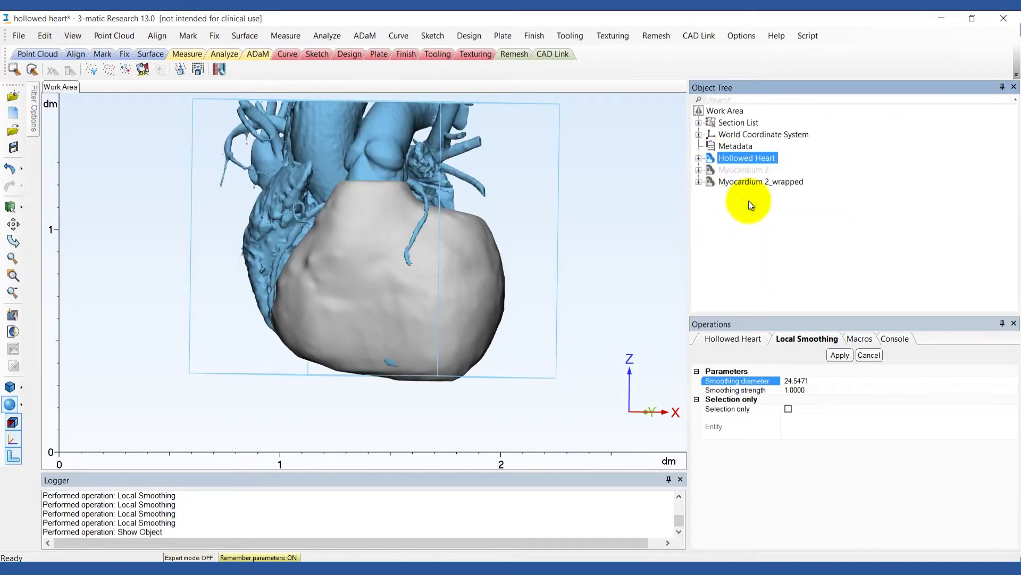
pyautogui.keyDown('ctrl'); pyautogui.moveTo(433, 198); pyautogui.dragTo(441, 245, button='right'); pyautogui.keyUp('ctrl')
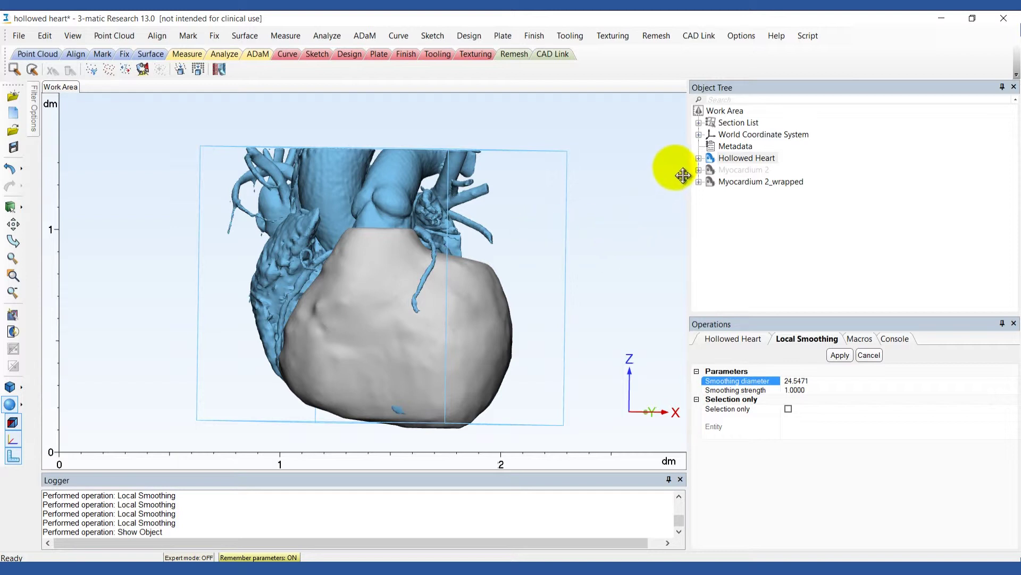
pyautogui.click(699, 158)
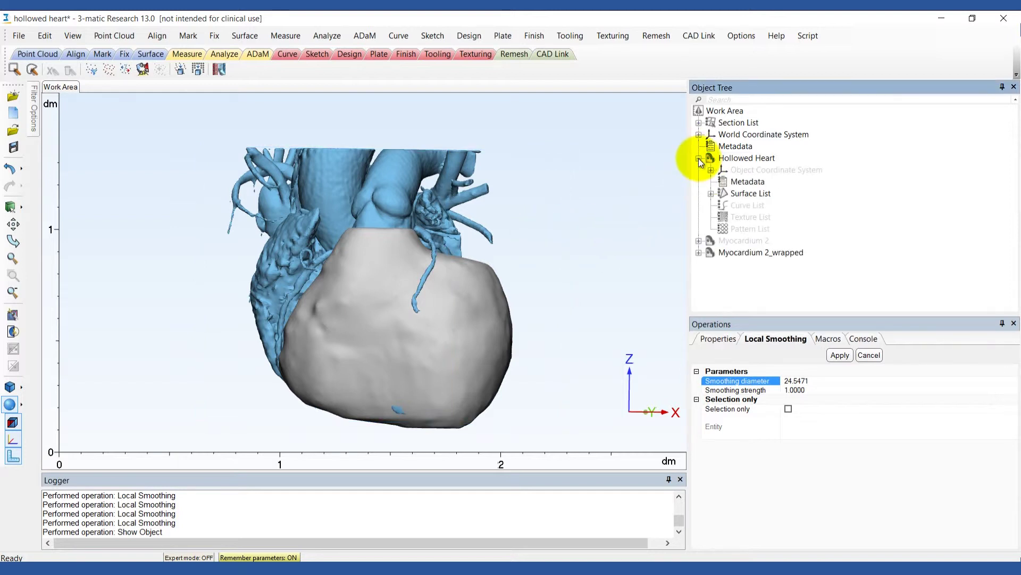
pyautogui.click(718, 200)
pyautogui.click(749, 207)
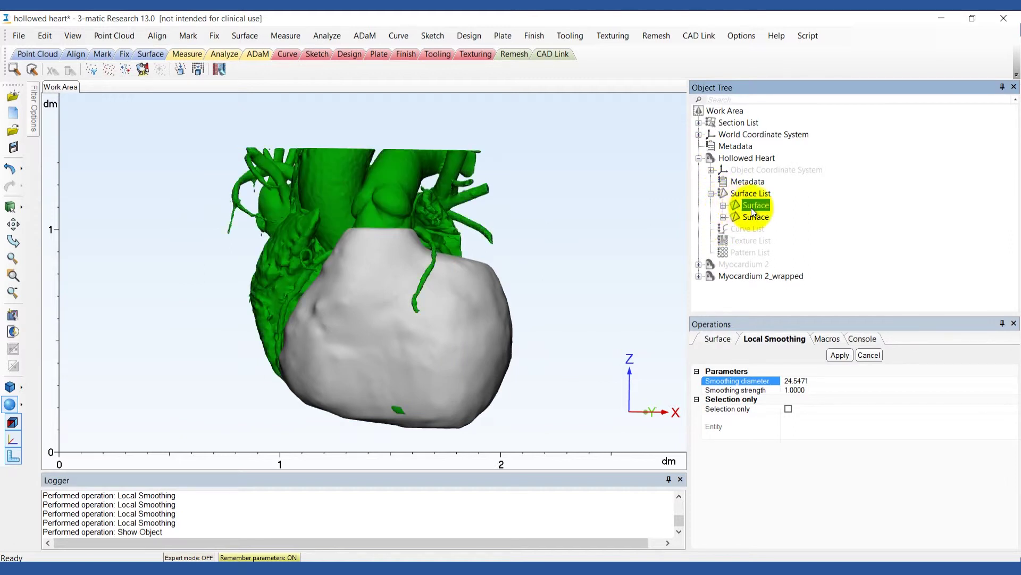
pyautogui.rightClick(751, 208)
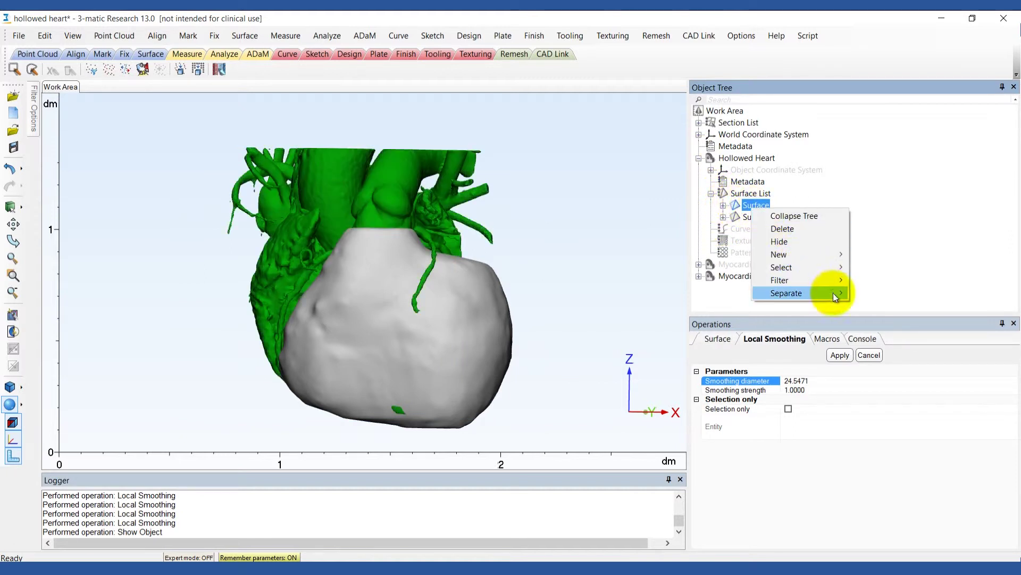
pyautogui.moveTo(787, 293)
pyautogui.moveTo(888, 306)
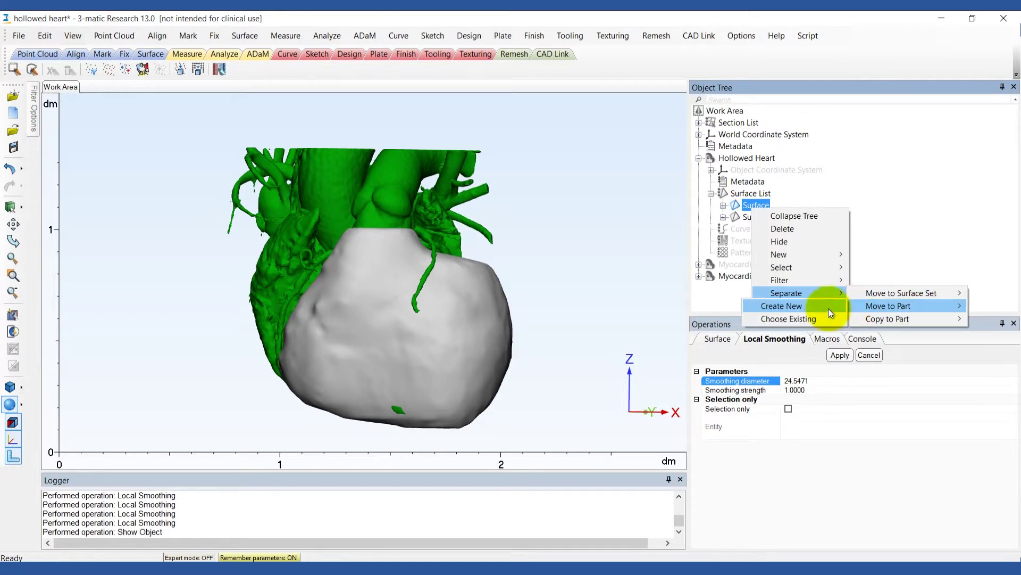
pyautogui.click(829, 308)
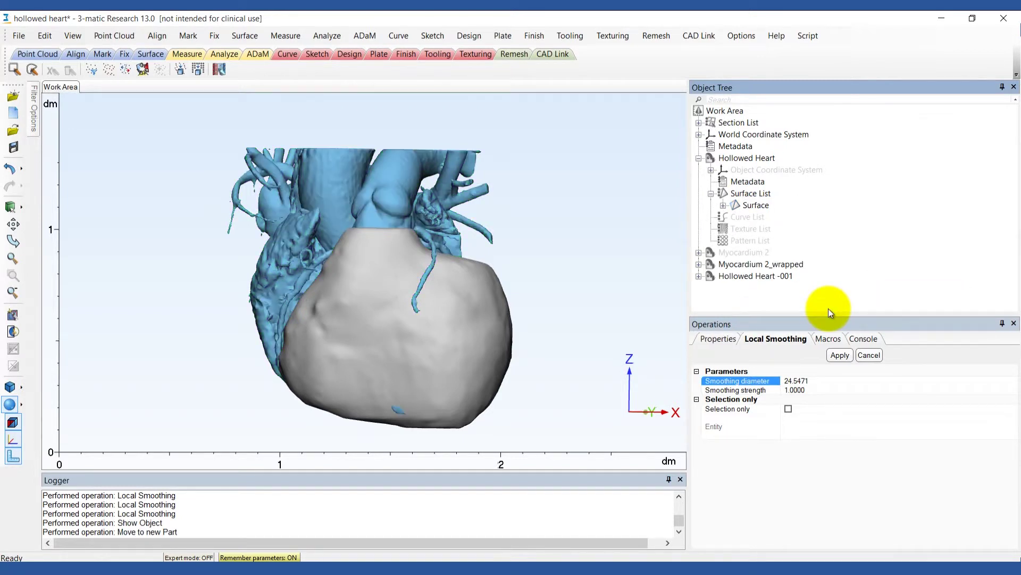
pyautogui.click(756, 275)
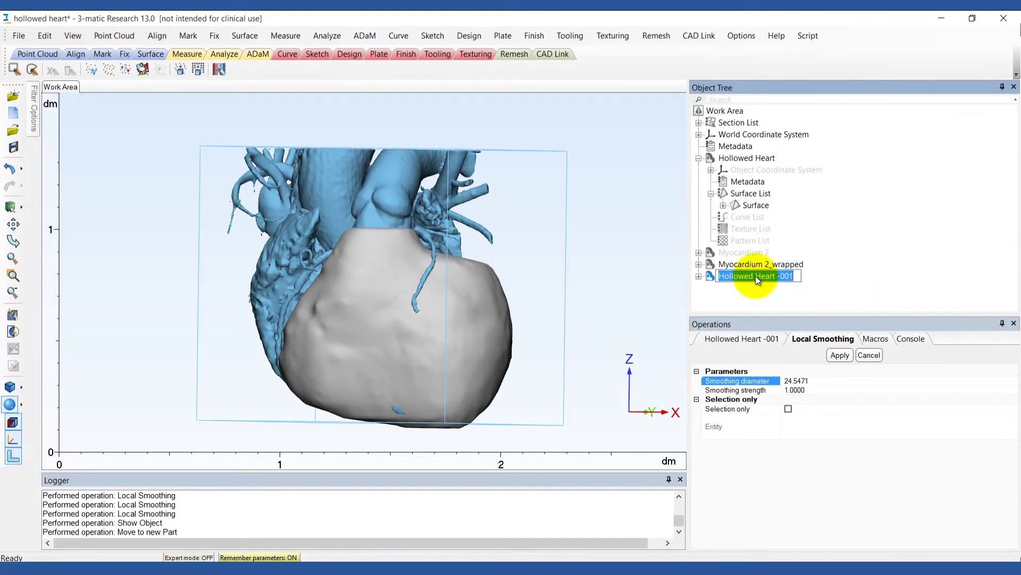
pyautogui.write('Ou')
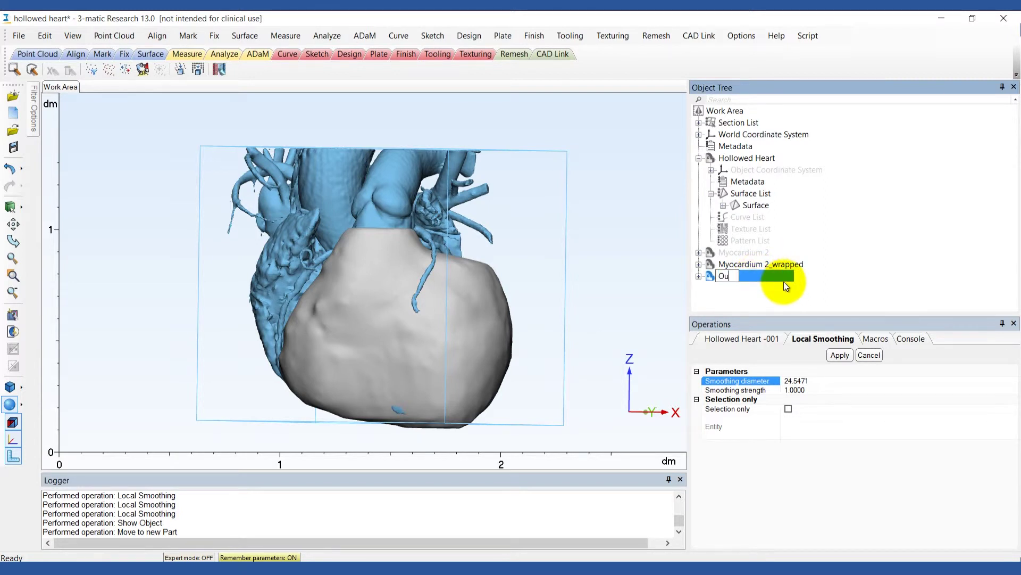
pyautogui.write('ter Surface')
pyautogui.press('Return')
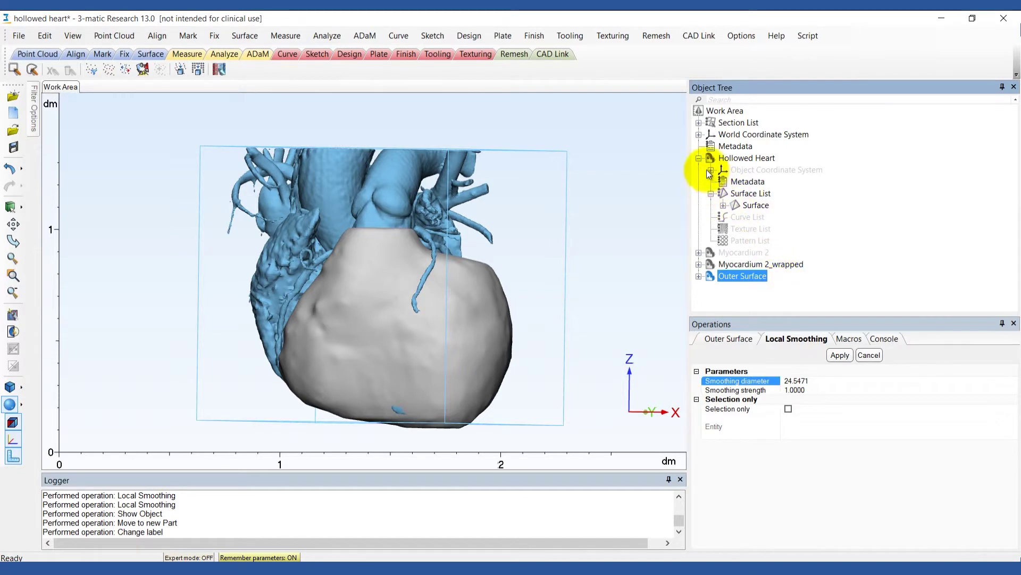
# Step: Rename the remaining Hollowed Heart part to Inner Surface
pyautogui.click(699, 158)
pyautogui.click(728, 161)
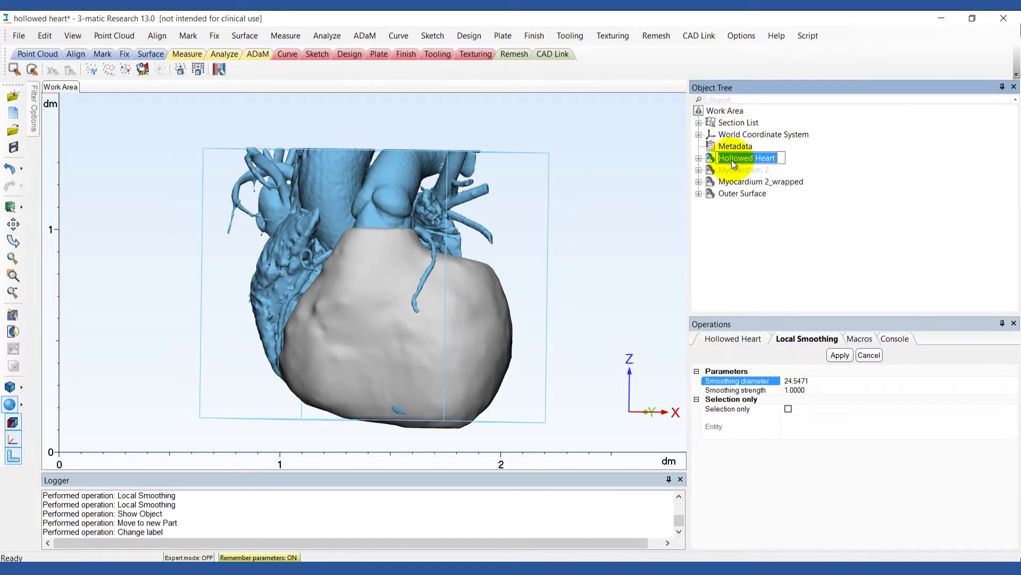
pyautogui.write('Inner S')
pyautogui.write('urface')
pyautogui.press('Return')
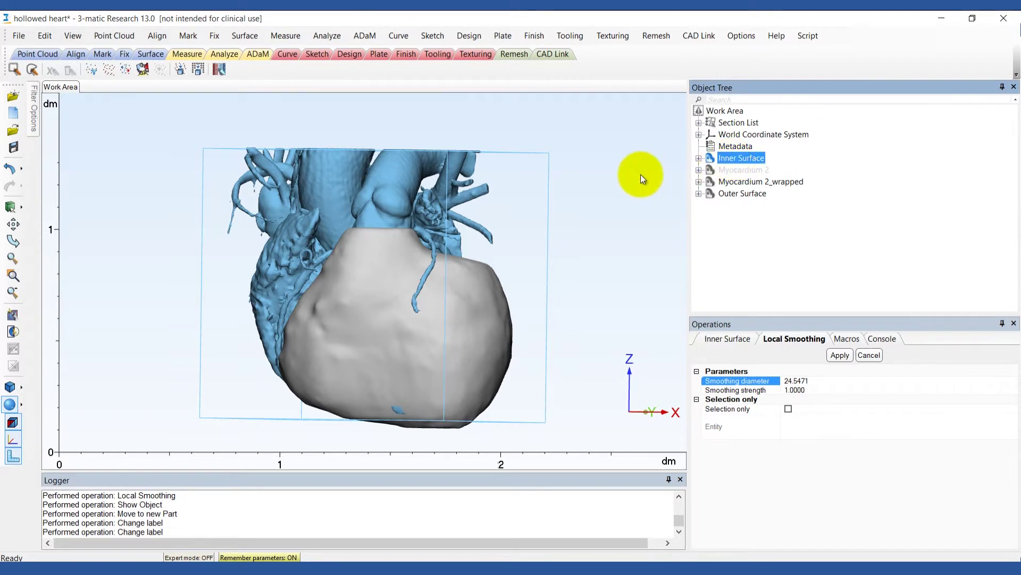
# Step: Boolean-union Myocardium 2_wrapped with Outer Surface into Union result-001
pyautogui.click(475, 37)
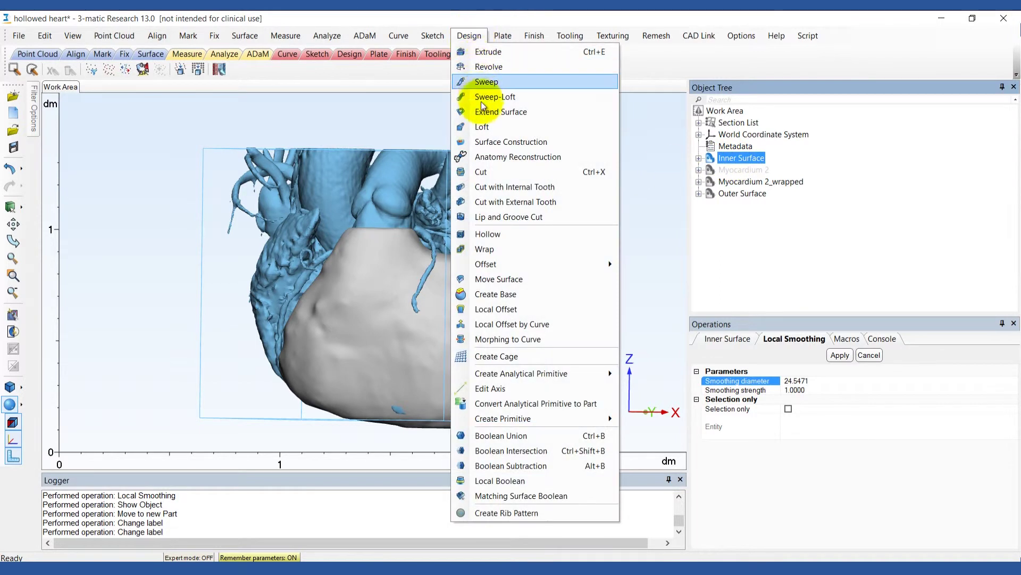
pyautogui.click(480, 436)
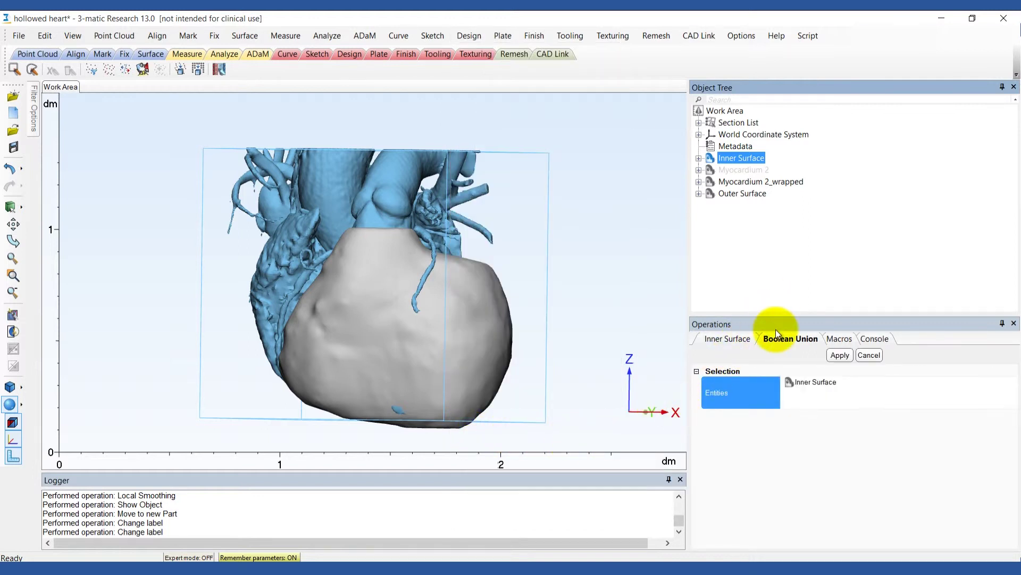
pyautogui.click(794, 381)
pyautogui.press('Delete')
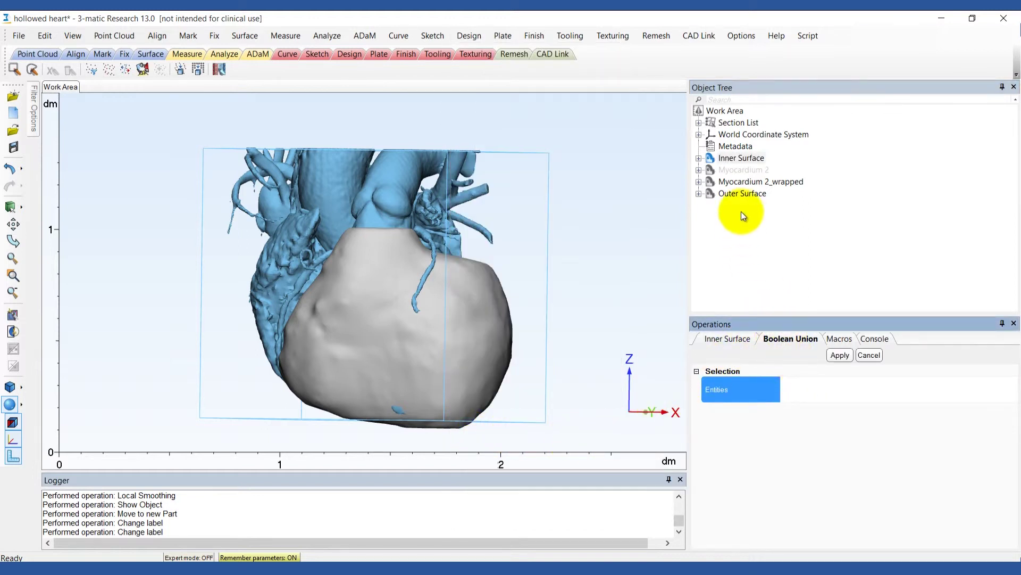
pyautogui.click(744, 183)
pyautogui.keyDown('ctrl'); pyautogui.click(739, 192); pyautogui.keyUp('ctrl')
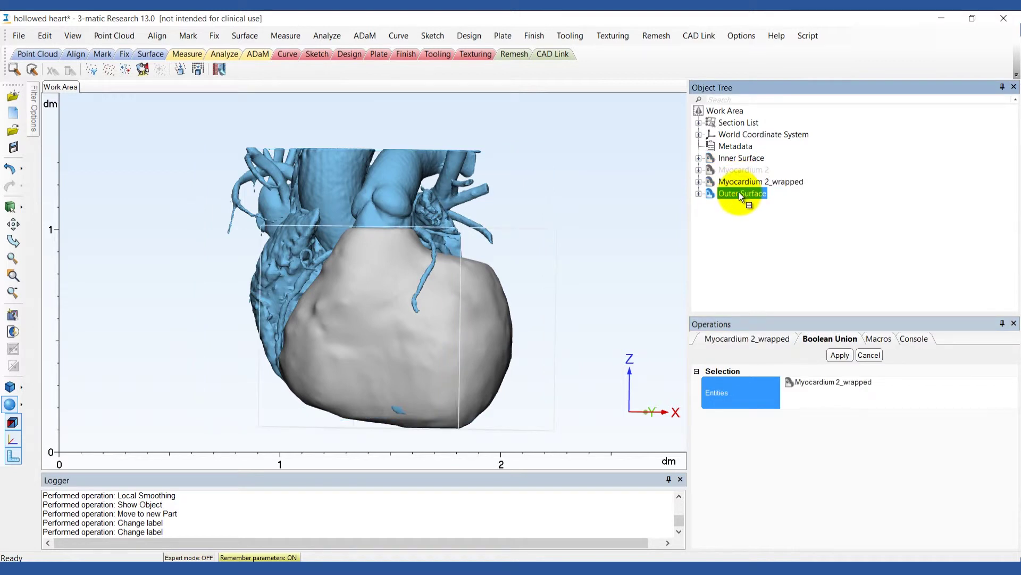
pyautogui.click(838, 355)
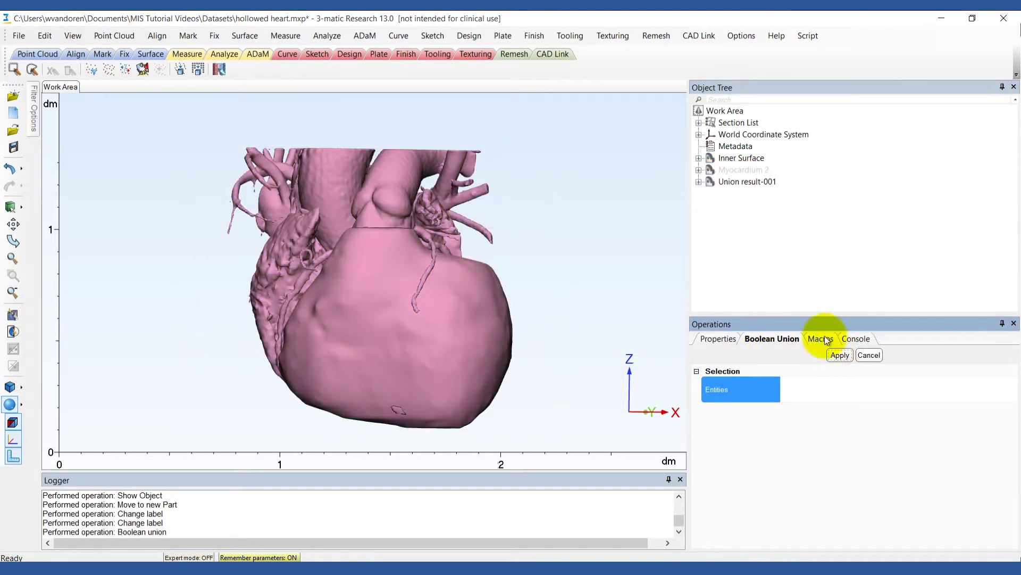
pyautogui.click(733, 183)
pyautogui.rightClick(732, 182)
pyautogui.click(744, 227)
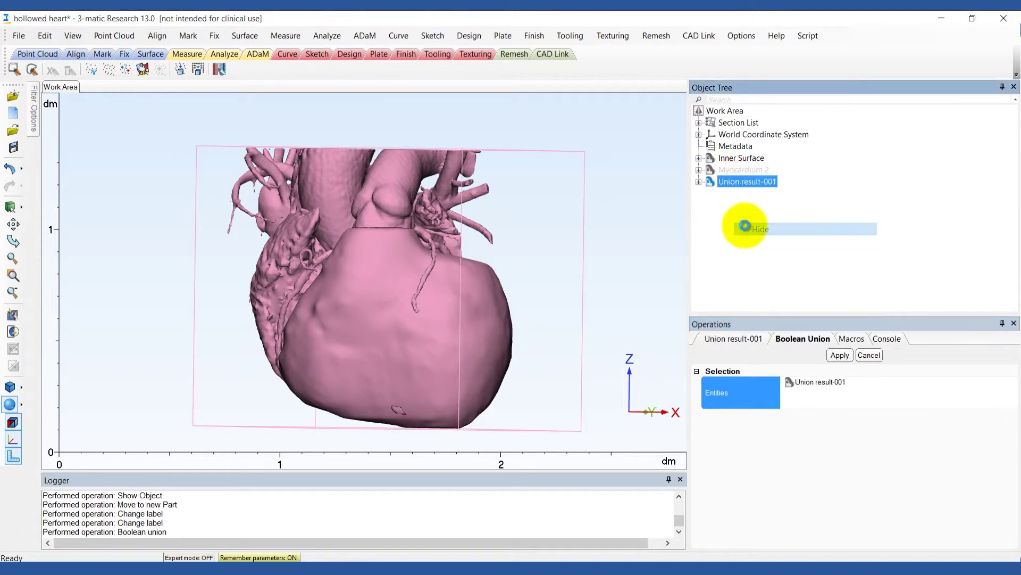
pyautogui.rightClick(740, 183)
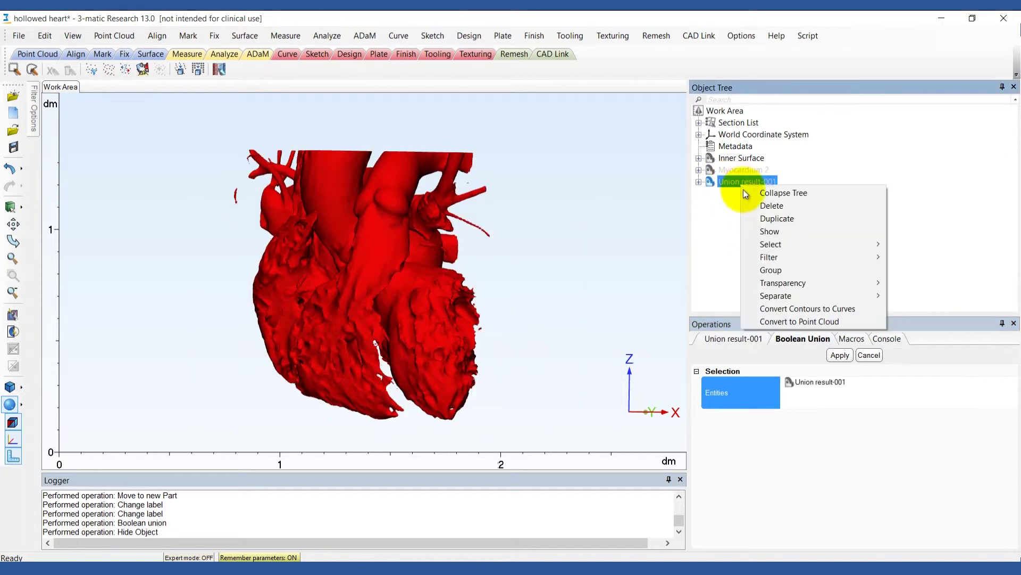
pyautogui.click(745, 227)
pyautogui.click(869, 355)
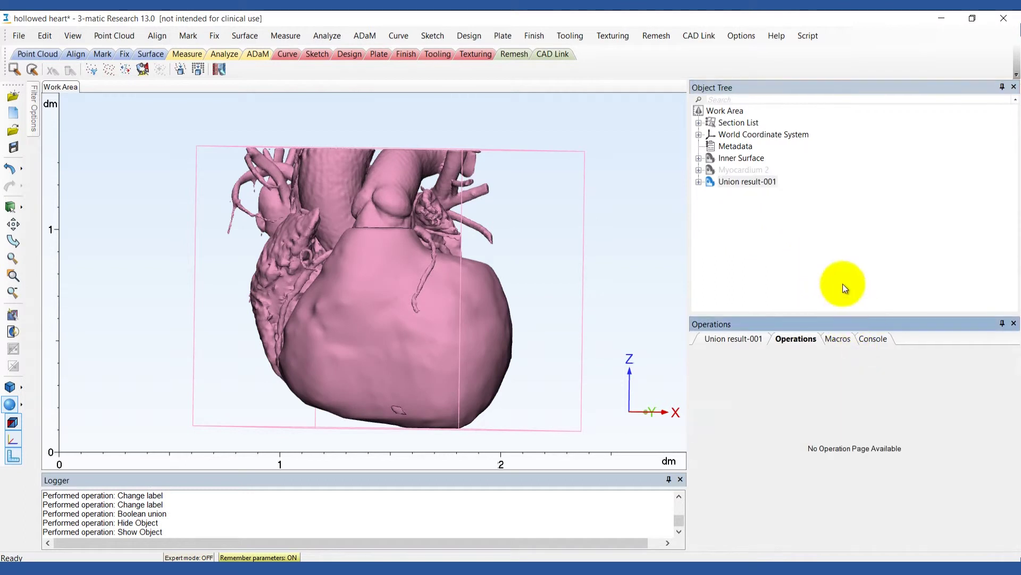
# Step: Move Inner Surface into Union result-001 and rename it 'Hollowed heart with myocardium'
pyautogui.moveTo(732, 159)
pyautogui.mouseDown()
pyautogui.moveTo(767, 183)
pyautogui.moveTo(742, 180)
pyautogui.mouseUp()
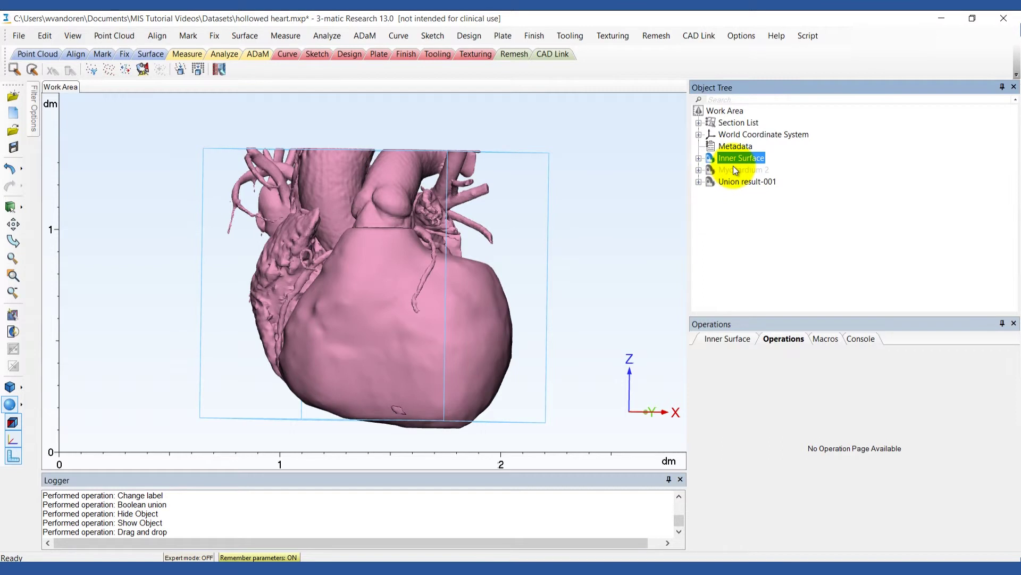
pyautogui.click(736, 173)
pyautogui.write('H')
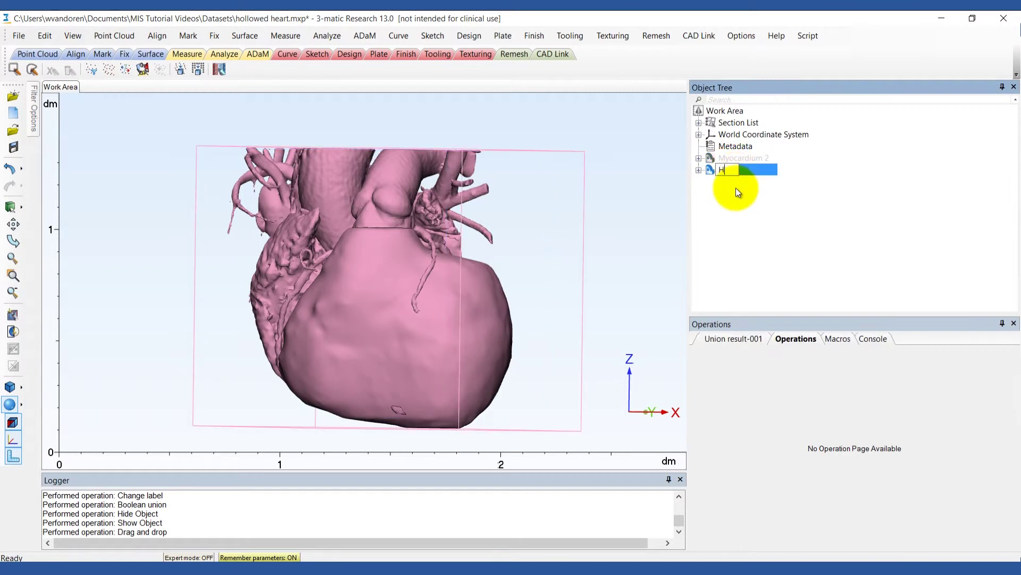
pyautogui.write('ollowed heart with myo')
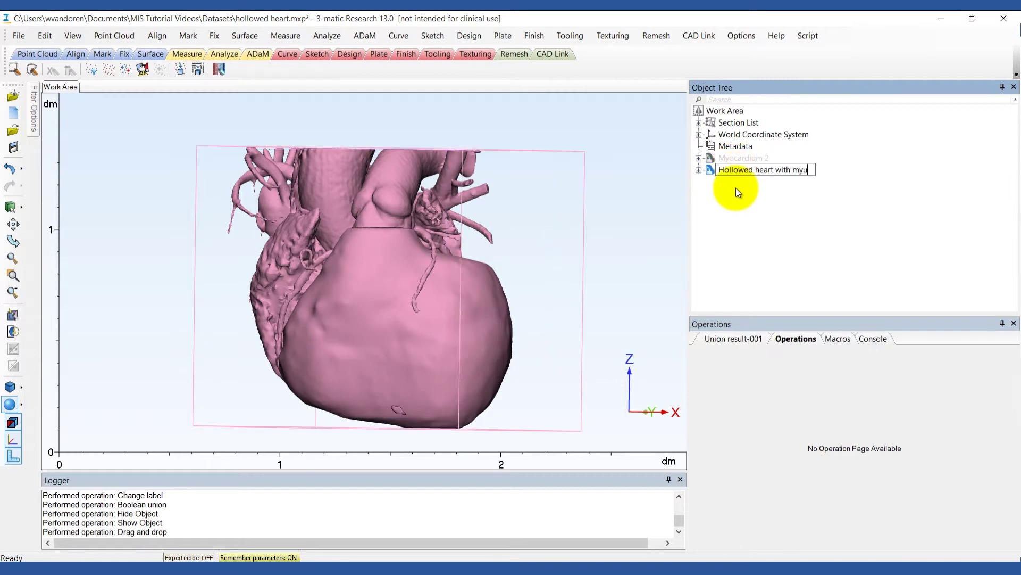
pyautogui.write('cardium')
pyautogui.press('Return')
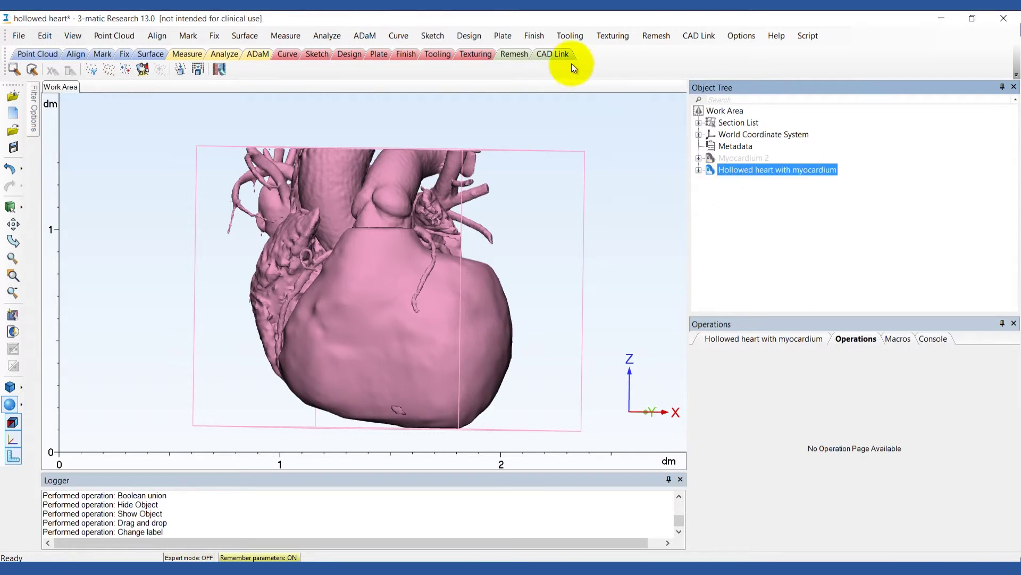
# Step: Trim the heart's lower part using a cutting outline drawn around its base
pyautogui.click(543, 37)
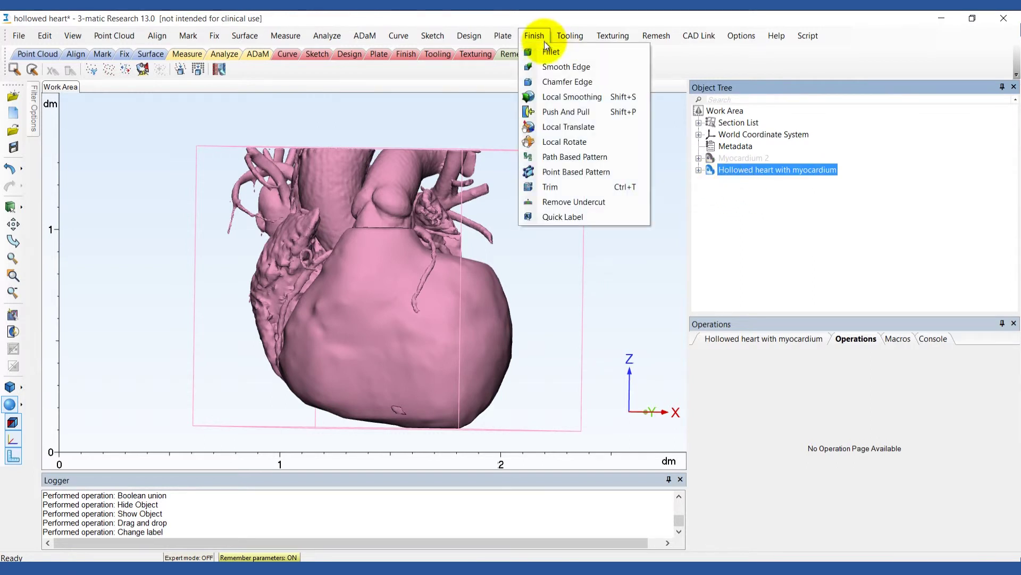
pyautogui.click(550, 191)
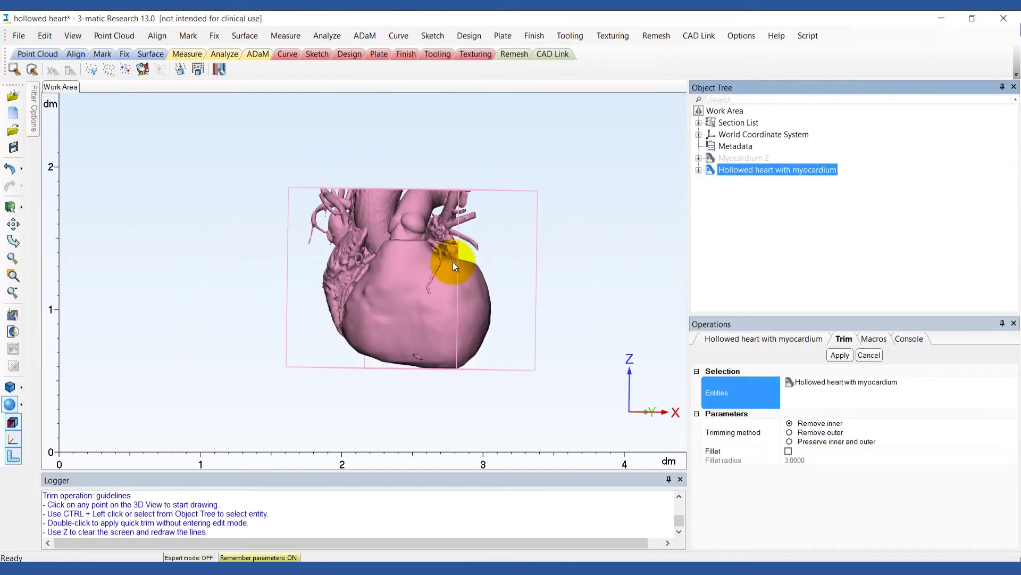
pyautogui.moveTo(461, 263)
pyautogui.mouseDown(button='right')
pyautogui.moveTo(449, 323)
pyautogui.moveTo(430, 330)
pyautogui.mouseUp(button='right')
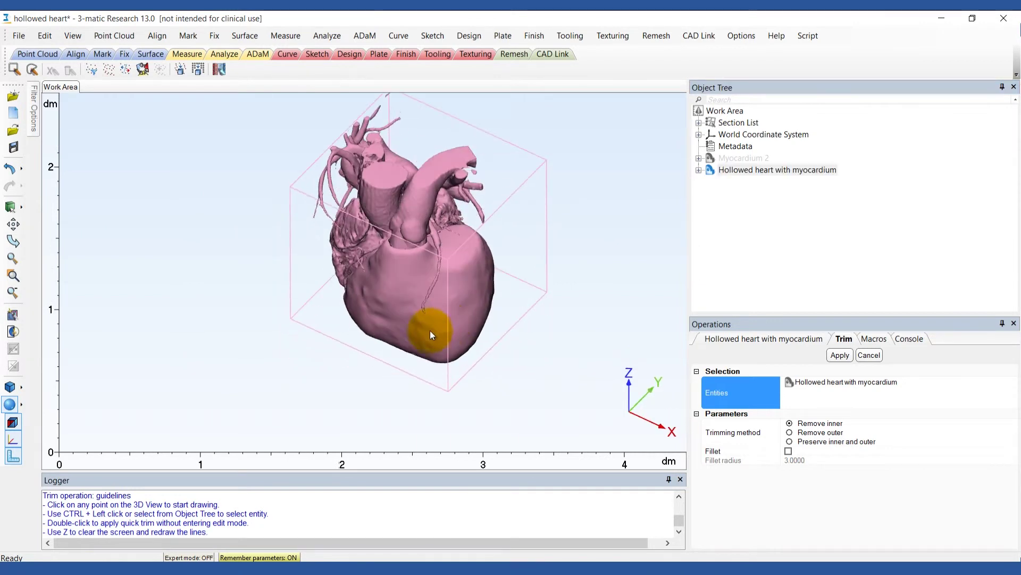
pyautogui.click(368, 344)
pyautogui.click(517, 291)
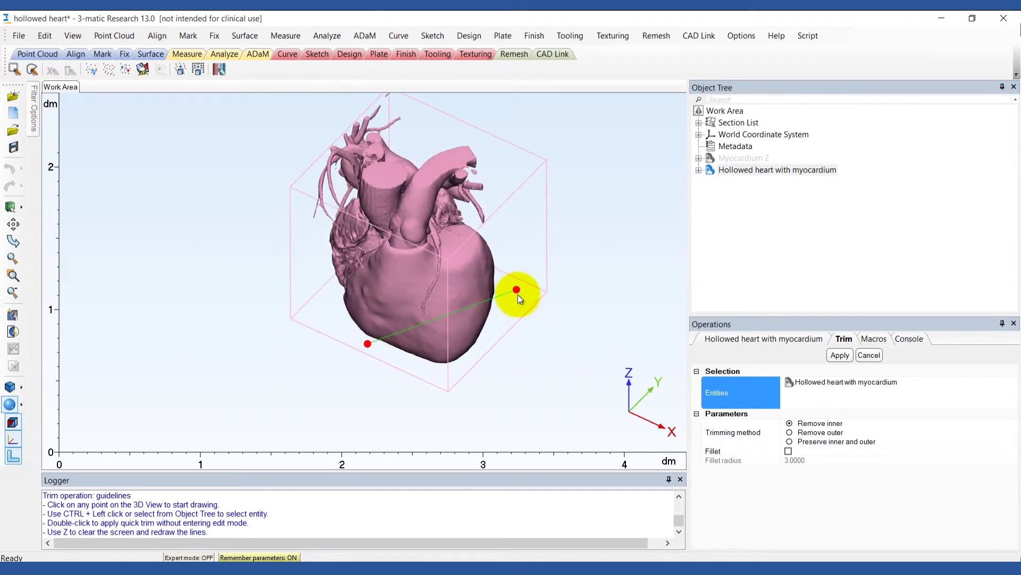
pyautogui.click(399, 407)
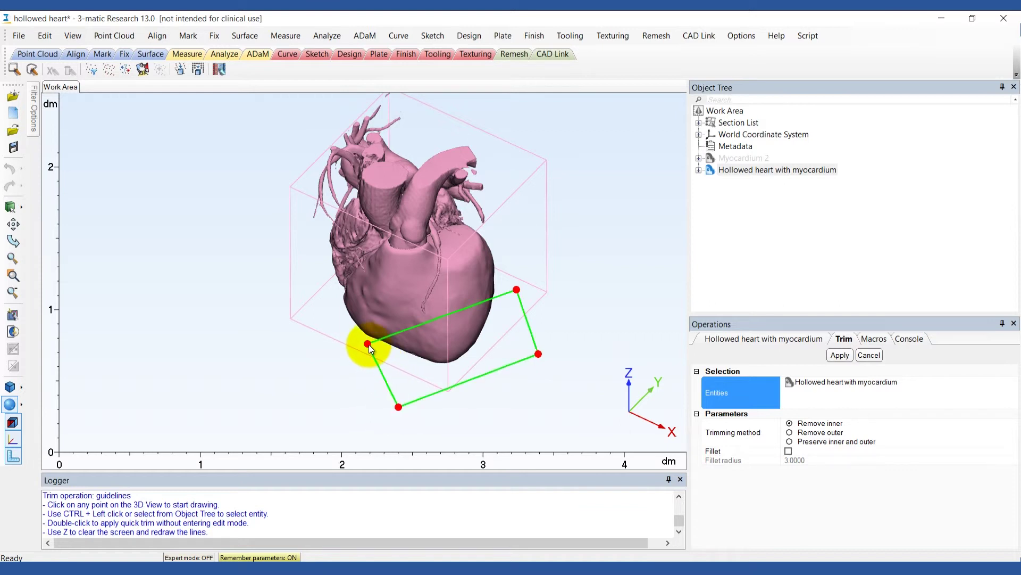
pyautogui.click(368, 344)
pyautogui.click(842, 355)
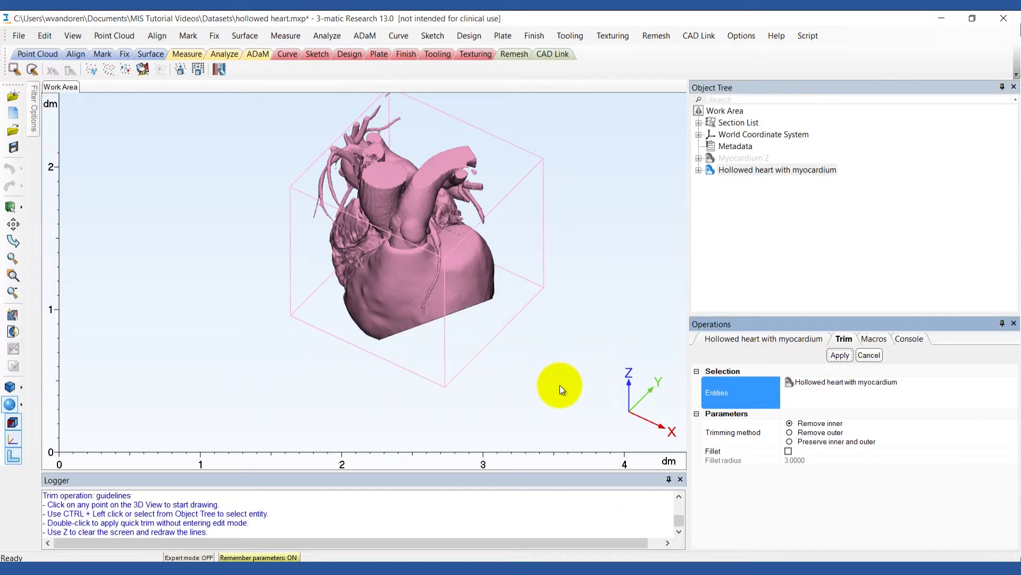
# Step: Rotate to inspect the trimmed cut face, then undo the trim
pyautogui.moveTo(560, 385); pyautogui.dragTo(537, 283, button='right')
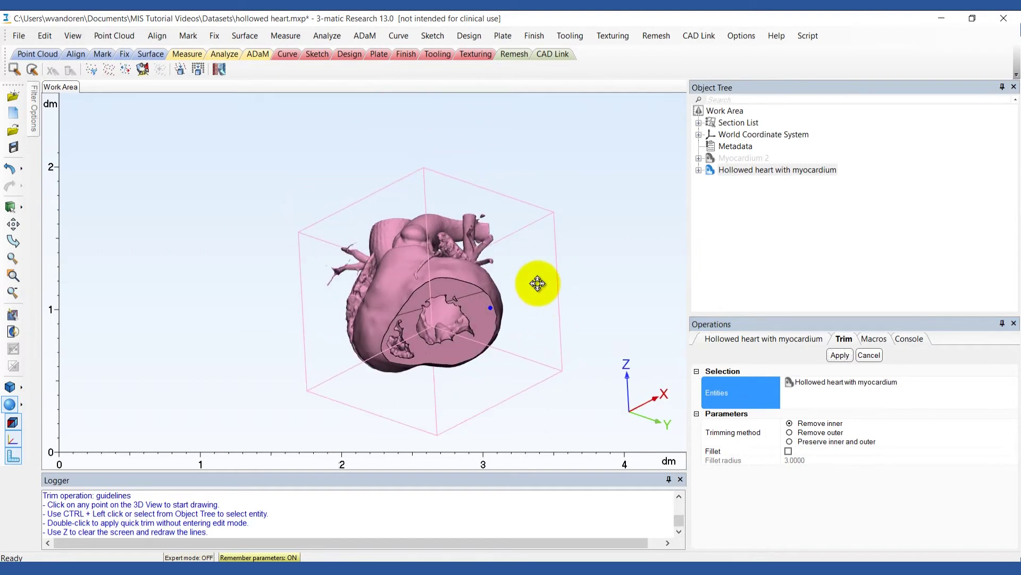
pyautogui.moveTo(537, 283)
pyautogui.mouseDown(button='right')
pyautogui.moveTo(484, 296)
pyautogui.moveTo(522, 391)
pyautogui.moveTo(538, 365)
pyautogui.mouseUp(button='right')
pyautogui.hotkey('ctrl', 'z')
# Step: Hide the Yellow and Myocardium masks and show the Hollowed heart with myocardium contours on the CT slices
pyautogui.click(742, 172)
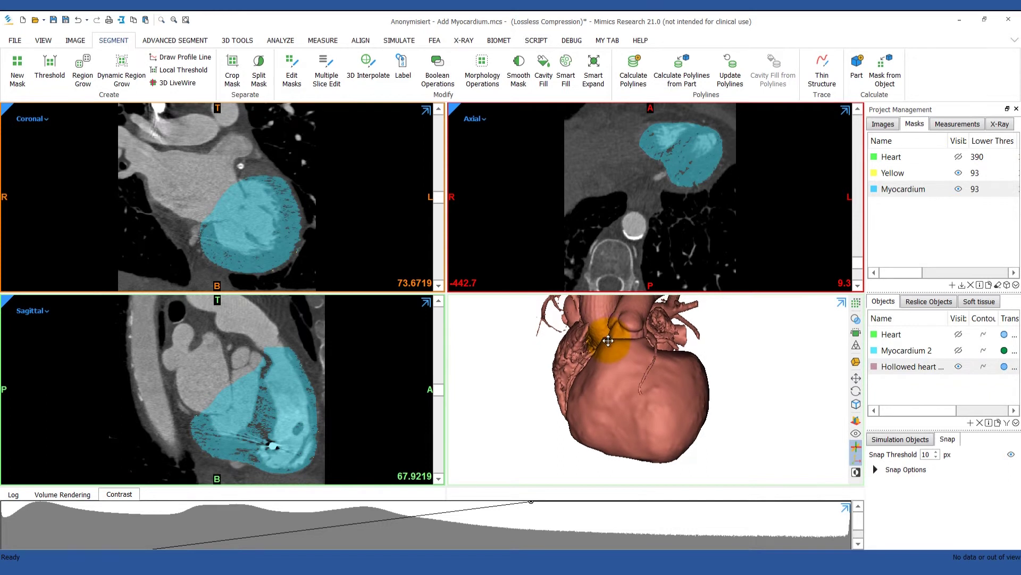
pyautogui.moveTo(608, 340); pyautogui.dragTo(647, 360, button='right')
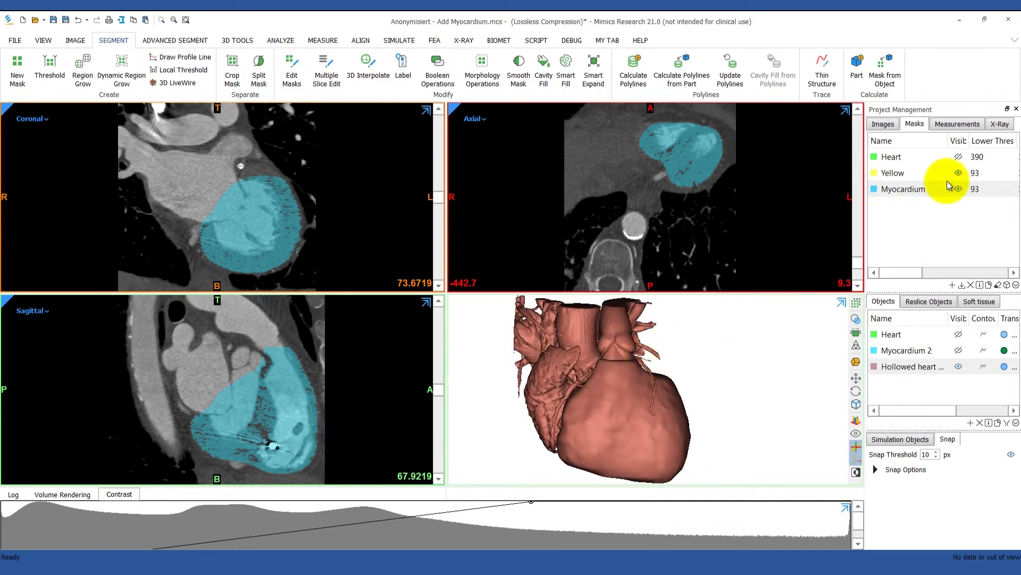
pyautogui.click(958, 172)
pyautogui.click(958, 190)
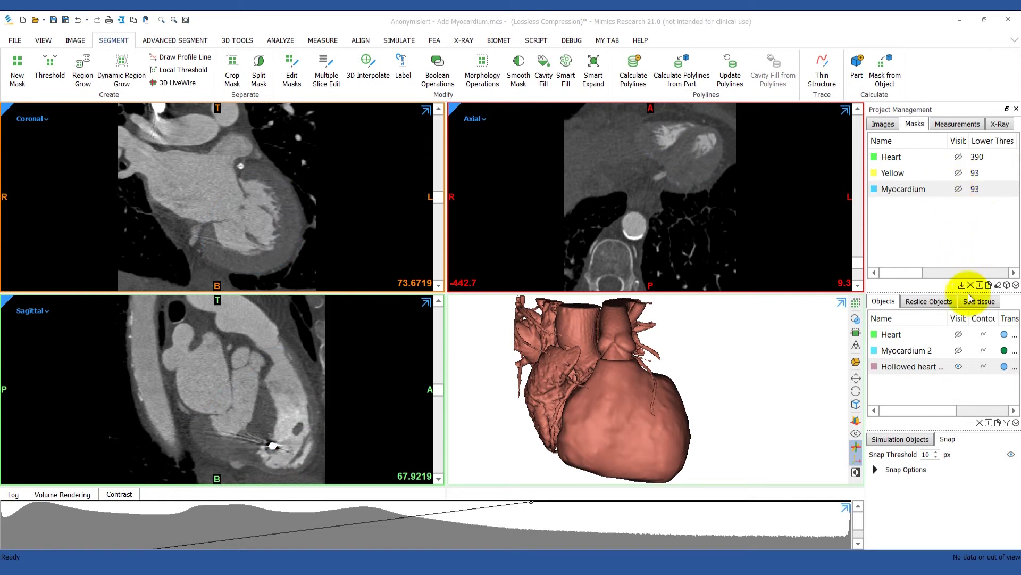
pyautogui.click(985, 367)
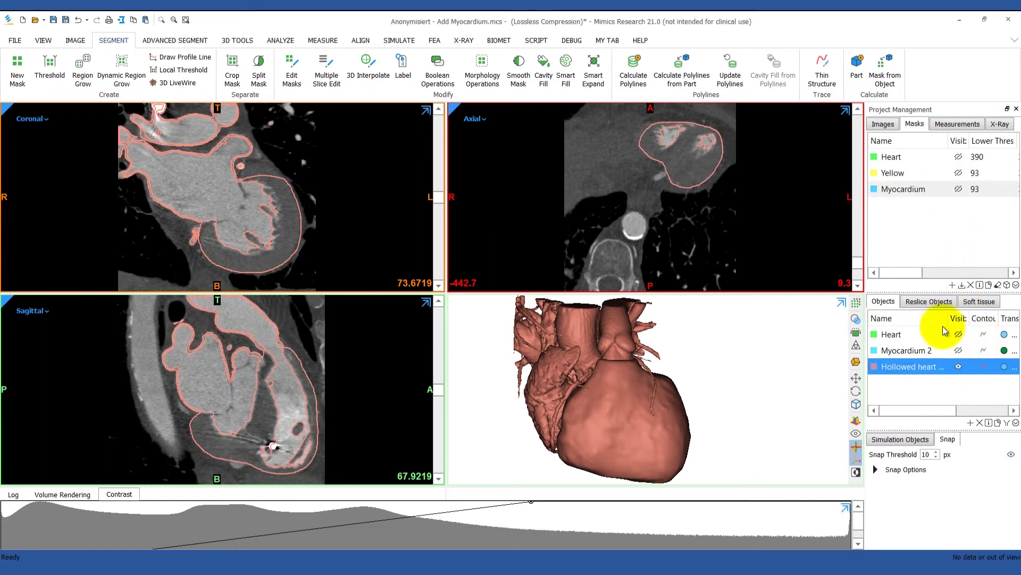
pyautogui.moveTo(862, 261)
pyautogui.mouseDown()
pyautogui.moveTo(867, 242)
pyautogui.moveTo(866, 254)
pyautogui.mouseUp()
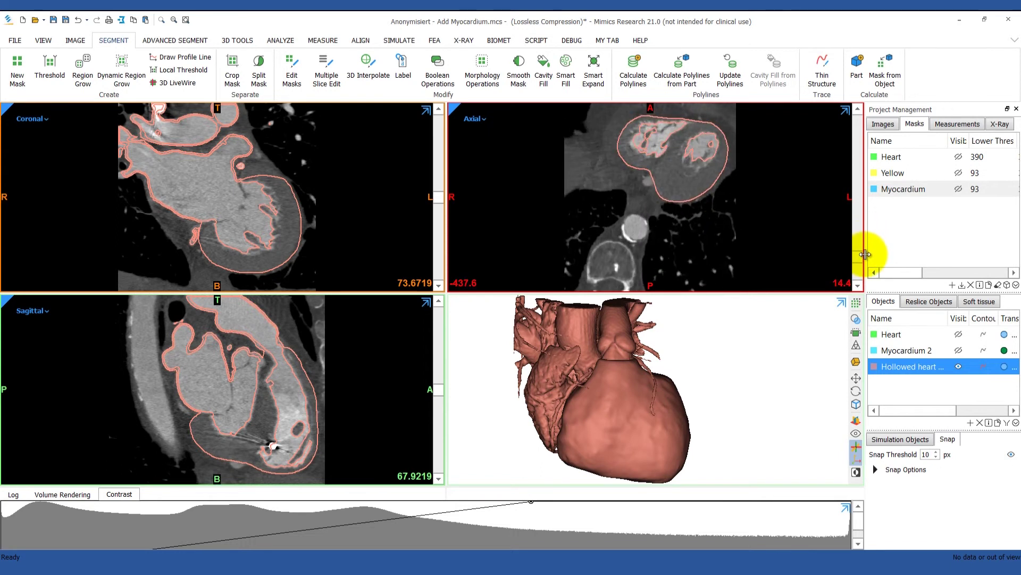
# Step: Start Edit Contours on the Hollowed heart with myocardium object, with a 14 mm brush
pyautogui.rightClick(901, 366)
pyautogui.click(905, 359)
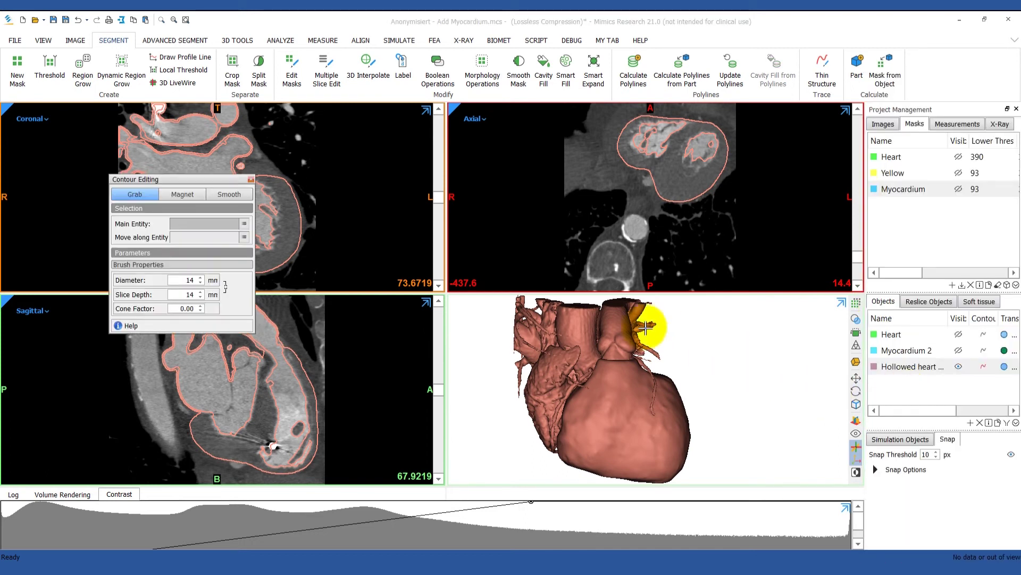